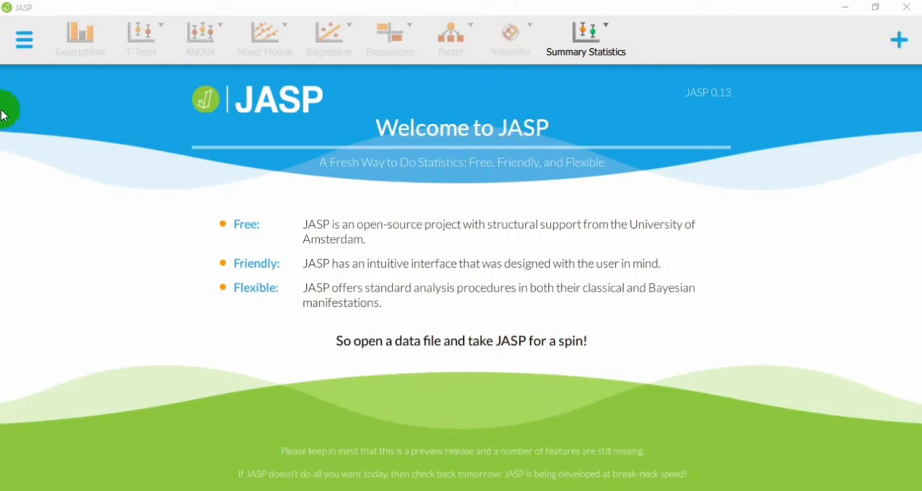
Step: Open the data file Motif Sosial Mc Clelland SUDAH RAPIH from the computer folder FOLDER TUGAS PSIKOMETRI
{"action": "left_click", "coordinate": [23, 55]}
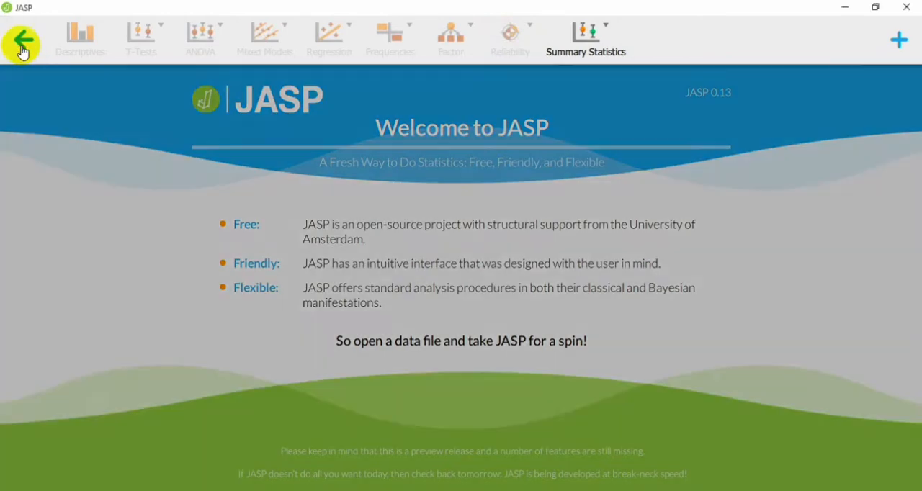
{"action": "left_click", "coordinate": [75, 82]}
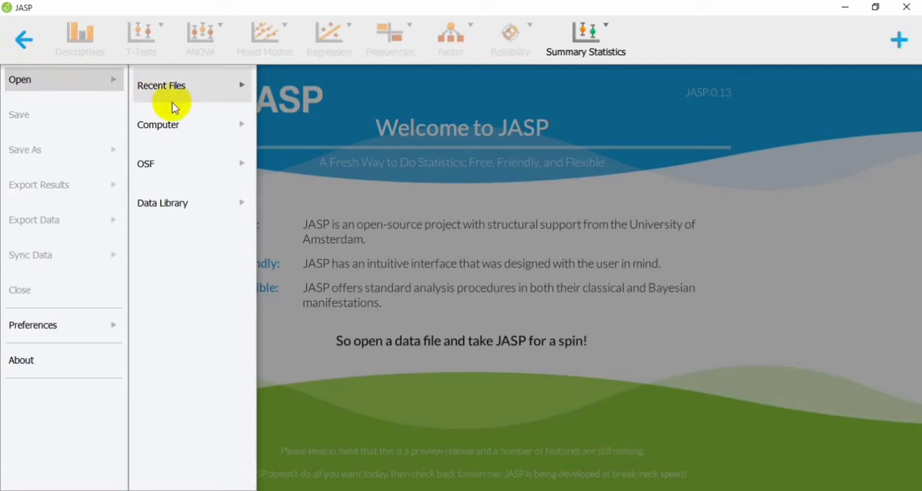
{"action": "left_click", "coordinate": [241, 122]}
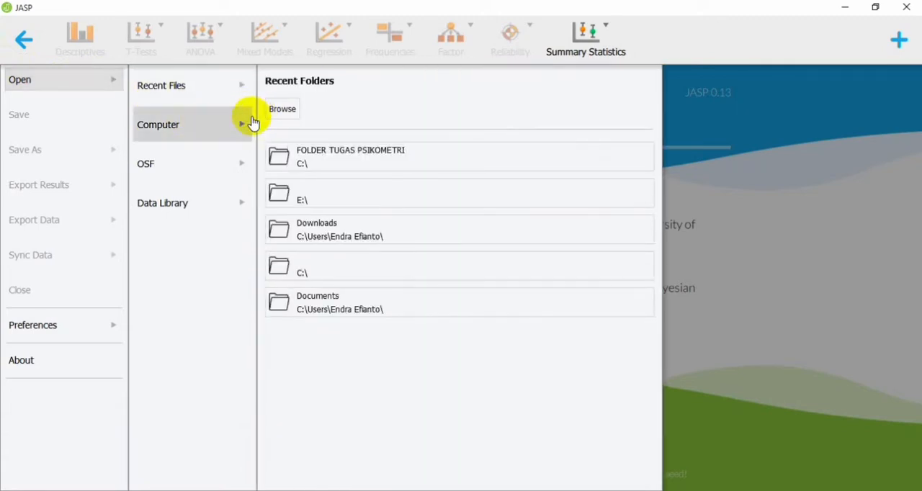
{"action": "left_click", "coordinate": [292, 107]}
{"action": "left_click", "coordinate": [194, 110]}
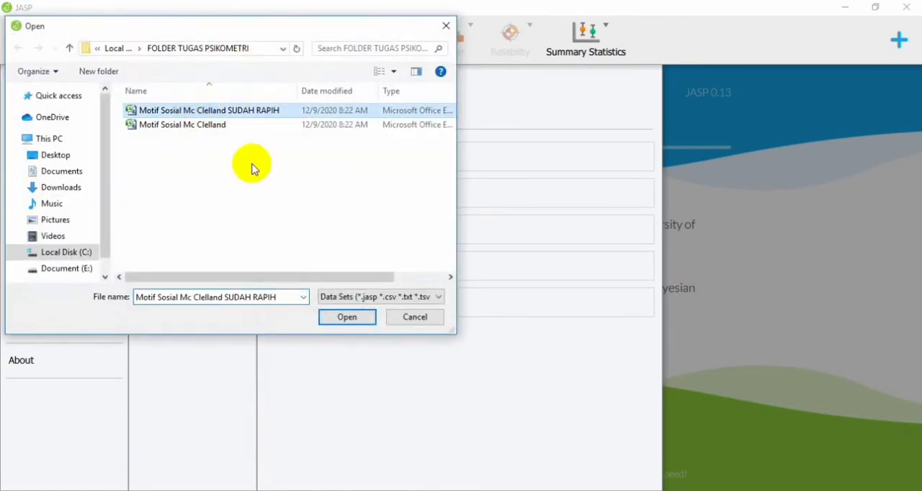
{"action": "left_click", "coordinate": [345, 318]}
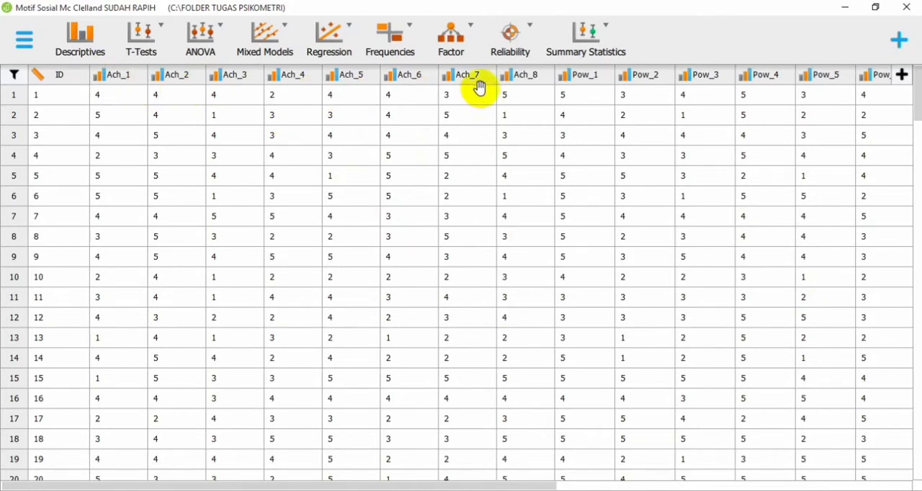
Step: Change the measurement type of columns Ach_1, Ach_2, Ach_3 and Ach_4 to Scale
{"action": "left_click", "coordinate": [101, 76]}
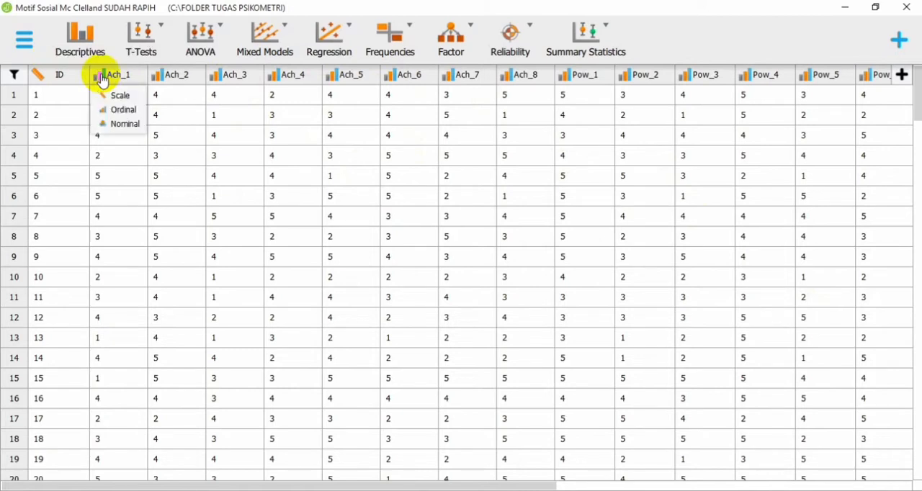
{"action": "left_click", "coordinate": [115, 96]}
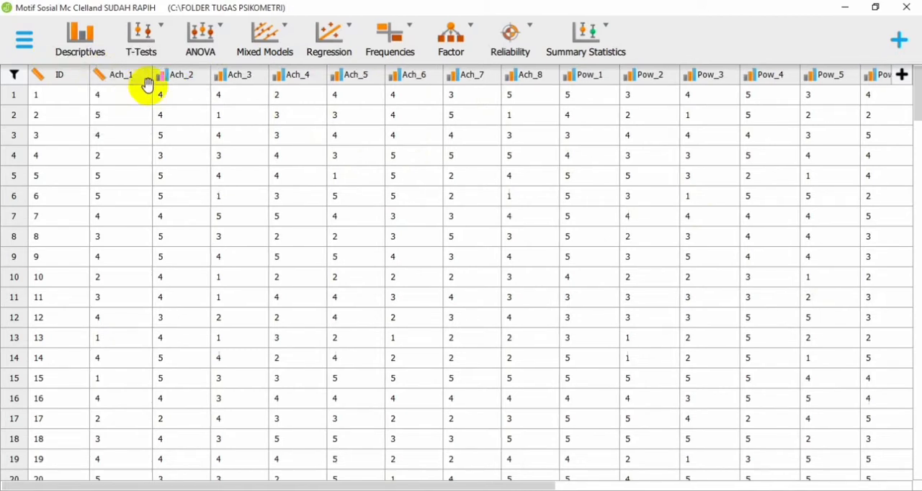
{"action": "left_click", "coordinate": [160, 75]}
{"action": "left_click", "coordinate": [180, 96]}
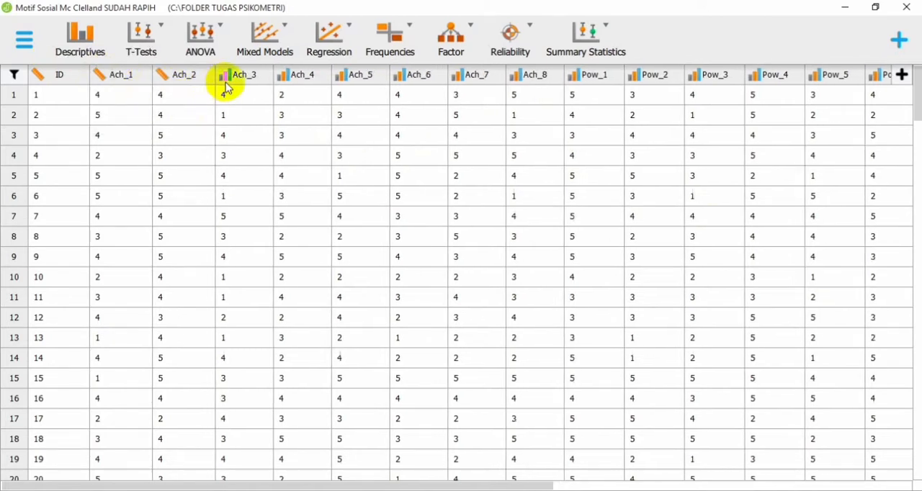
{"action": "left_click", "coordinate": [223, 76]}
{"action": "left_click", "coordinate": [242, 95]}
{"action": "left_click", "coordinate": [286, 75]}
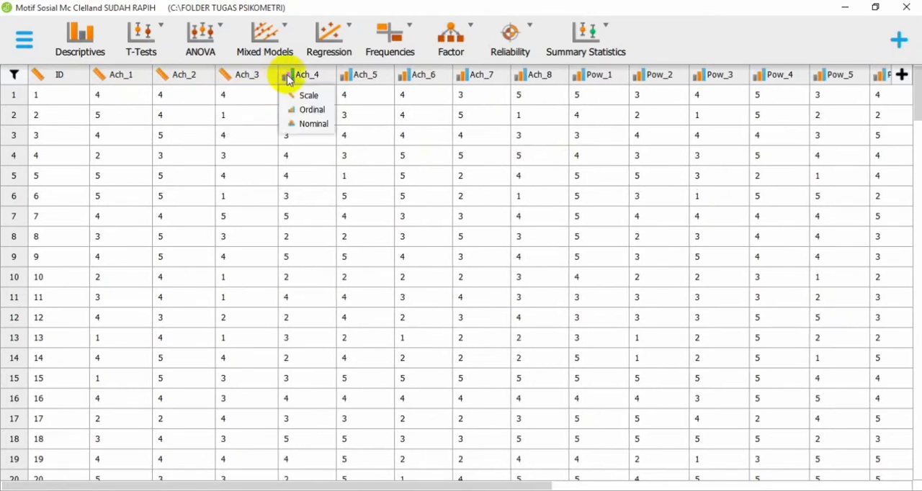
{"action": "left_click", "coordinate": [309, 95]}
Step: Change the measurement type of columns Ach_5, Ach_6, Ach_7 and Ach_8 to Scale
{"action": "left_click", "coordinate": [347, 75]}
{"action": "left_click", "coordinate": [368, 95]}
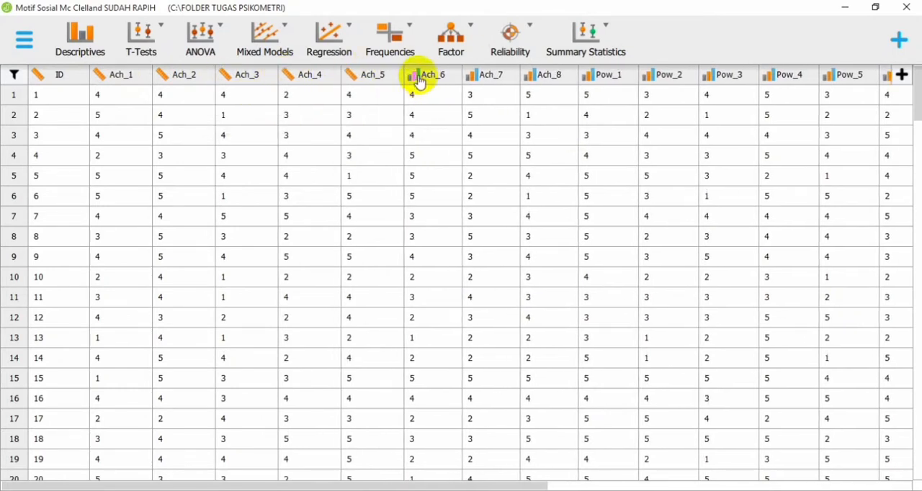
{"action": "left_click", "coordinate": [413, 76]}
{"action": "left_click", "coordinate": [428, 98]}
{"action": "left_click", "coordinate": [477, 75]}
{"action": "left_click", "coordinate": [487, 97]}
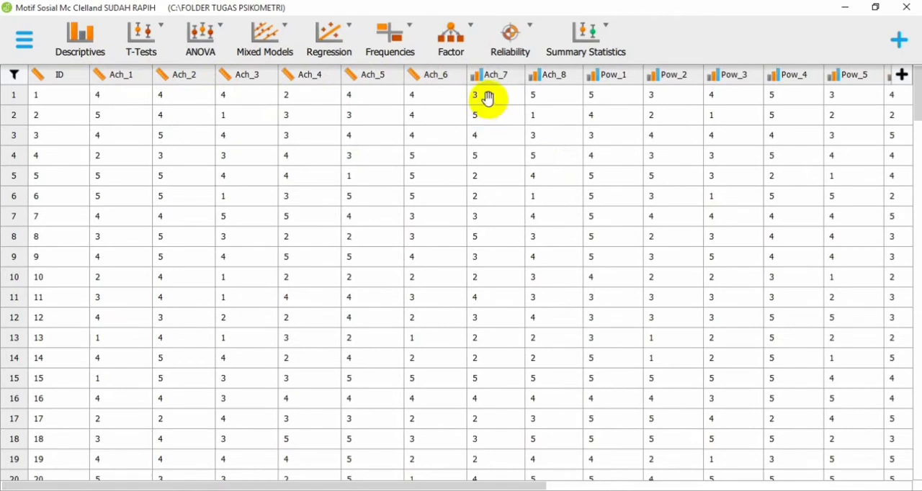
{"action": "left_click", "coordinate": [477, 77]}
{"action": "left_click", "coordinate": [494, 94]}
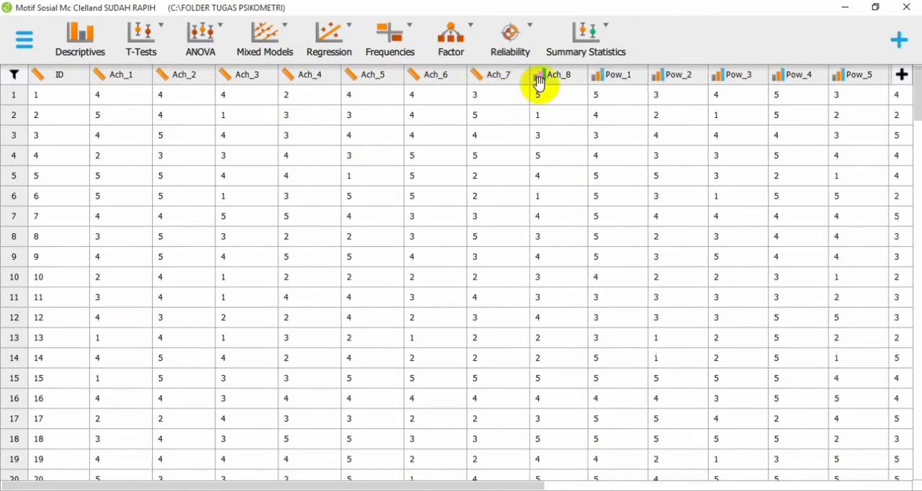
{"action": "left_click", "coordinate": [538, 76]}
{"action": "left_click", "coordinate": [556, 94]}
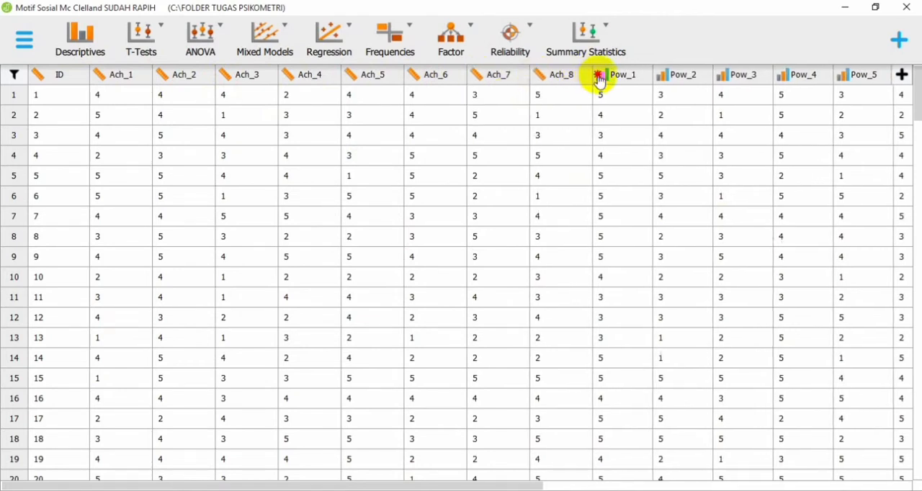
Step: Change the measurement type of columns Pow_1 through Pow_5 to Scale
{"action": "left_click", "coordinate": [598, 78]}
{"action": "left_click", "coordinate": [613, 94]}
{"action": "left_click", "coordinate": [668, 78]}
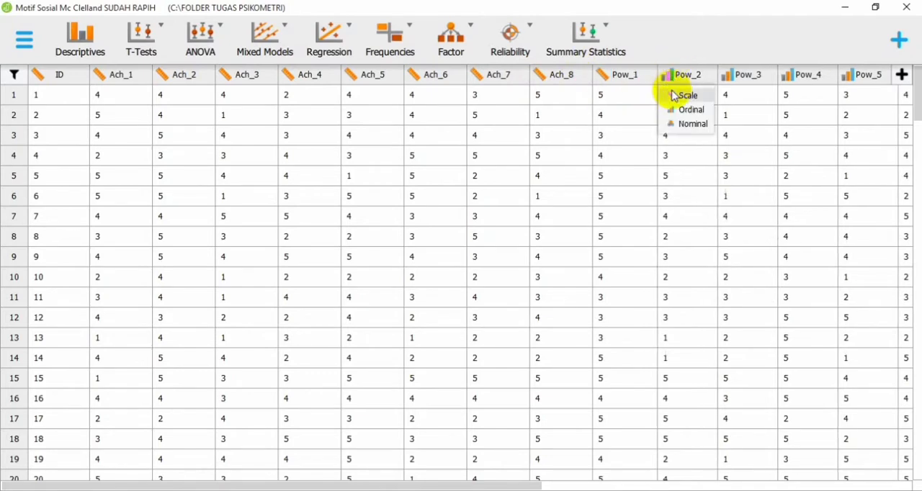
{"action": "left_click", "coordinate": [674, 96]}
{"action": "left_click", "coordinate": [729, 76]}
{"action": "left_click", "coordinate": [745, 94]}
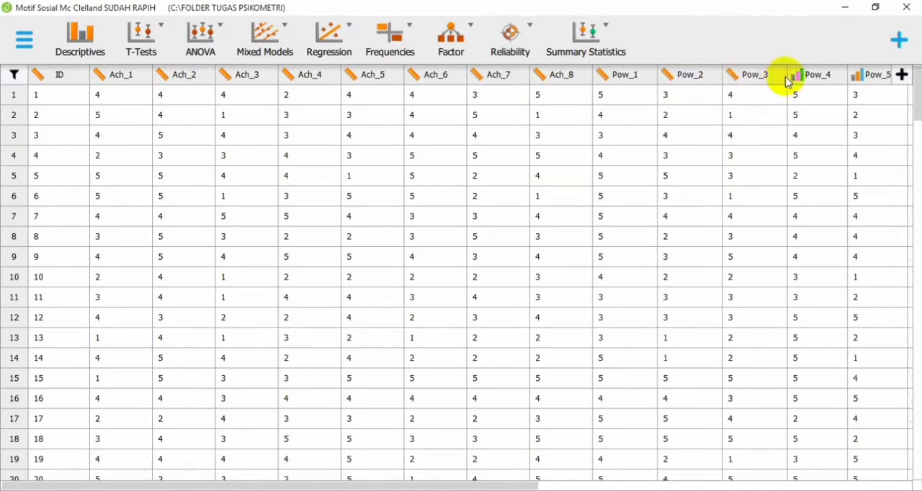
{"action": "left_click", "coordinate": [797, 79]}
{"action": "left_click", "coordinate": [808, 94]}
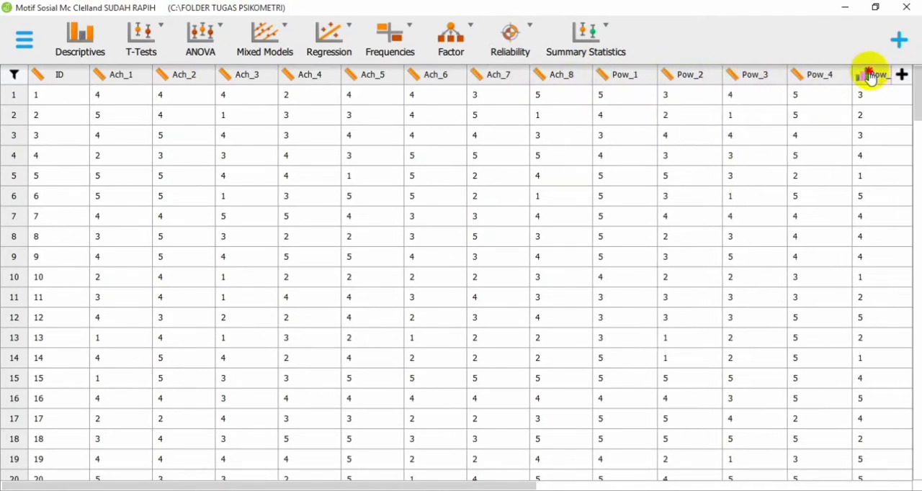
{"action": "left_click", "coordinate": [870, 77]}
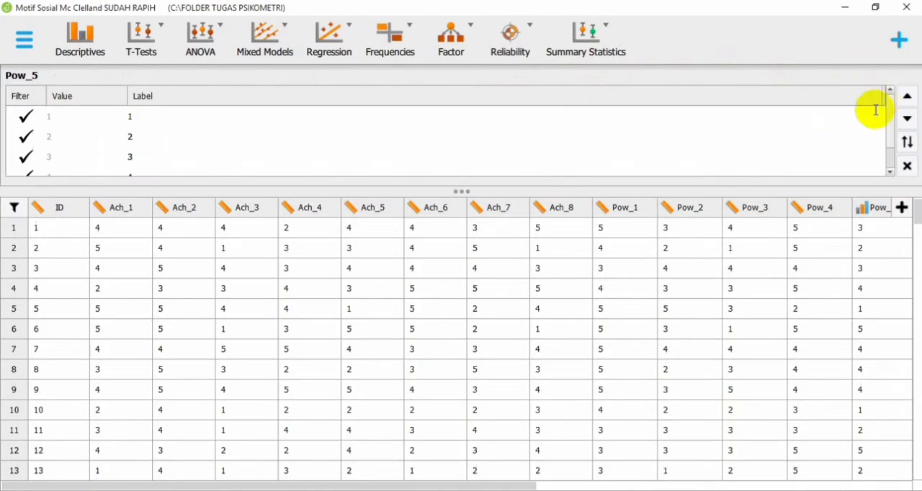
{"action": "left_click", "coordinate": [867, 214]}
{"action": "left_click", "coordinate": [873, 228]}
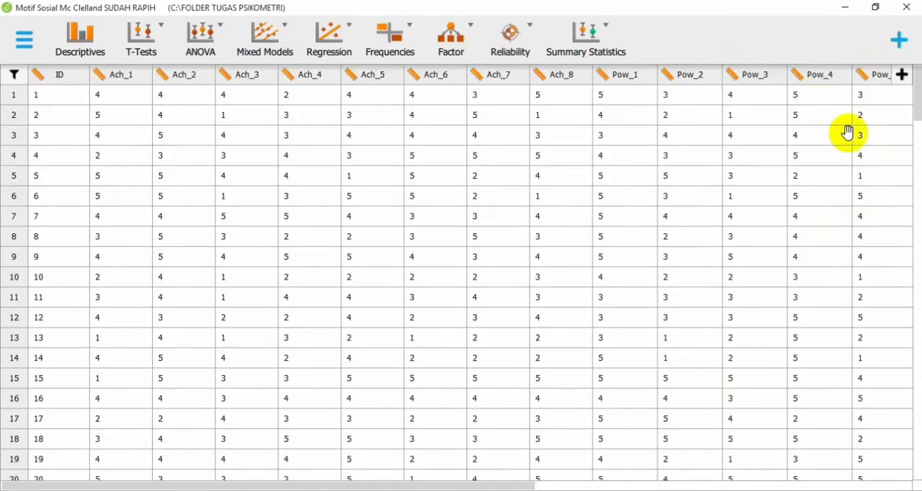
Step: Change the measurement type of columns Pow_6, Pow_7 and Pow_8 to Scale
{"action": "left_click_drag", "start_coordinate": [449, 485], "coordinate": [827, 486]}
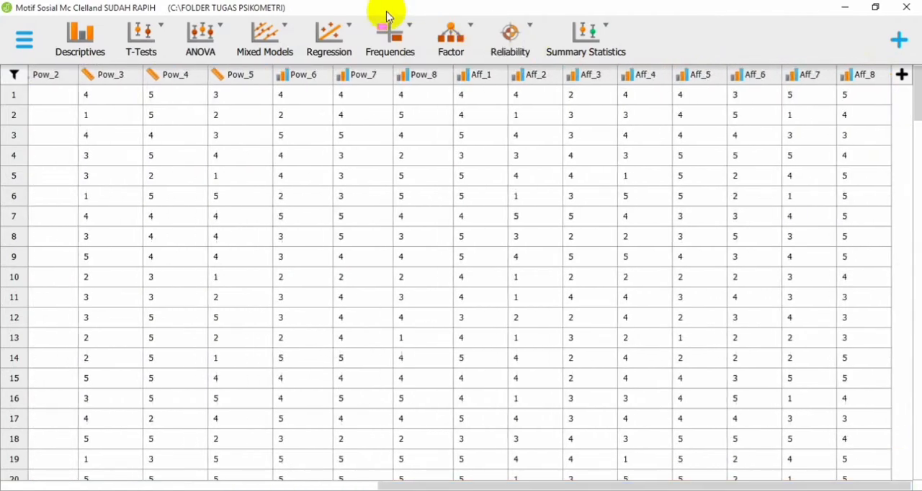
{"action": "left_click", "coordinate": [283, 76]}
{"action": "left_click", "coordinate": [301, 96]}
{"action": "left_click", "coordinate": [343, 75]}
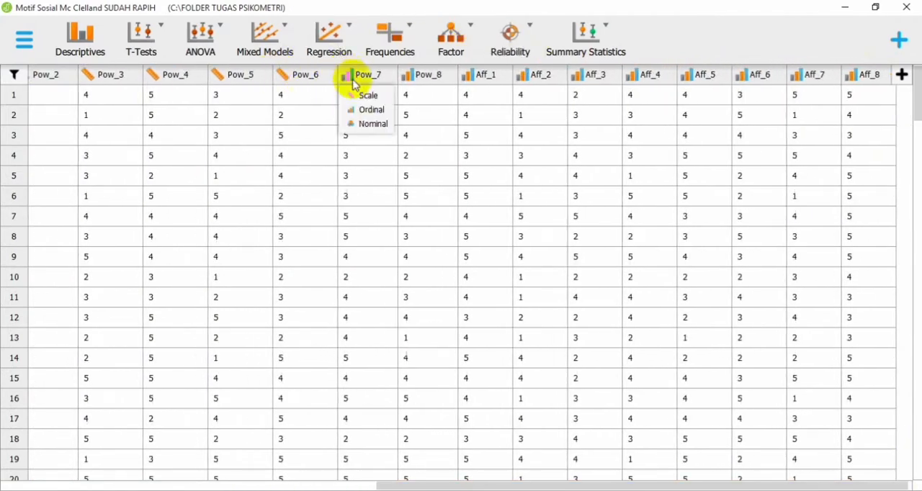
{"action": "left_click", "coordinate": [363, 95]}
{"action": "left_click", "coordinate": [411, 77]}
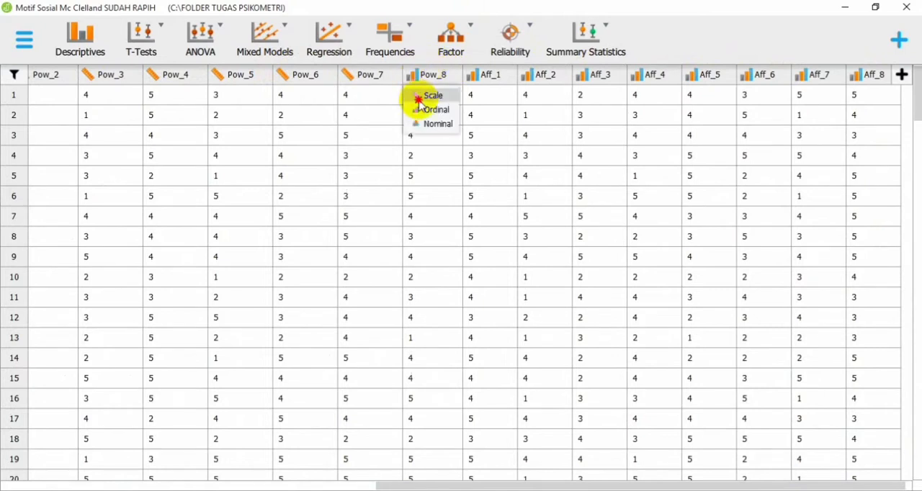
{"action": "left_click", "coordinate": [432, 94]}
Step: Change the measurement type of columns Aff_1, Aff_2, Aff_3 and Aff_4 to Scale
{"action": "left_click", "coordinate": [476, 77]}
{"action": "left_click", "coordinate": [496, 94]}
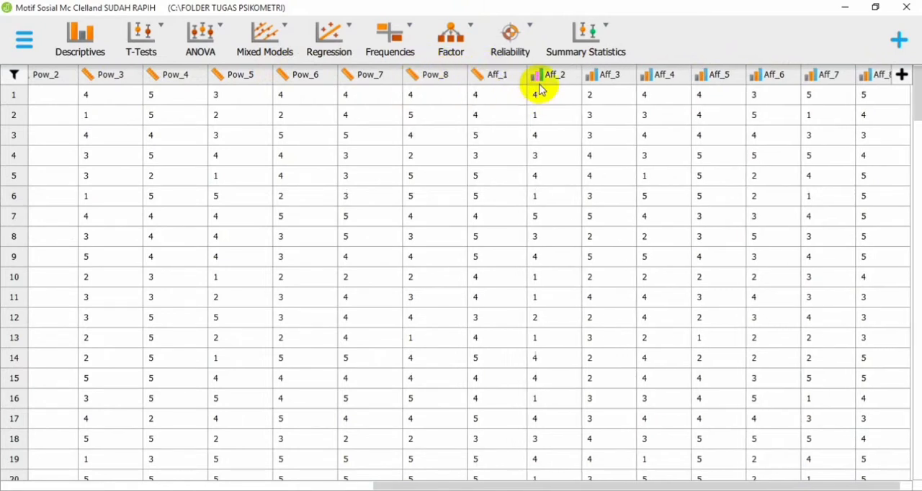
{"action": "left_click", "coordinate": [535, 77]}
{"action": "left_click", "coordinate": [551, 94]}
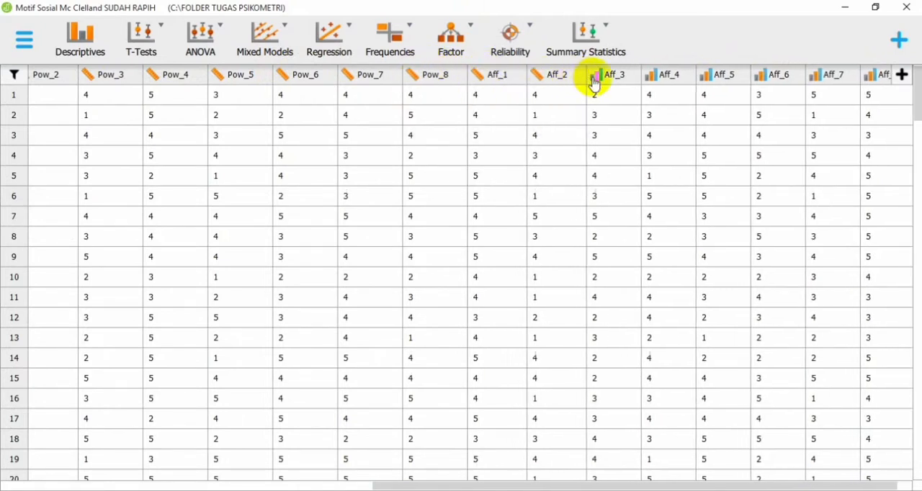
{"action": "left_click", "coordinate": [595, 76]}
{"action": "left_click", "coordinate": [614, 94]}
{"action": "left_click", "coordinate": [654, 76]}
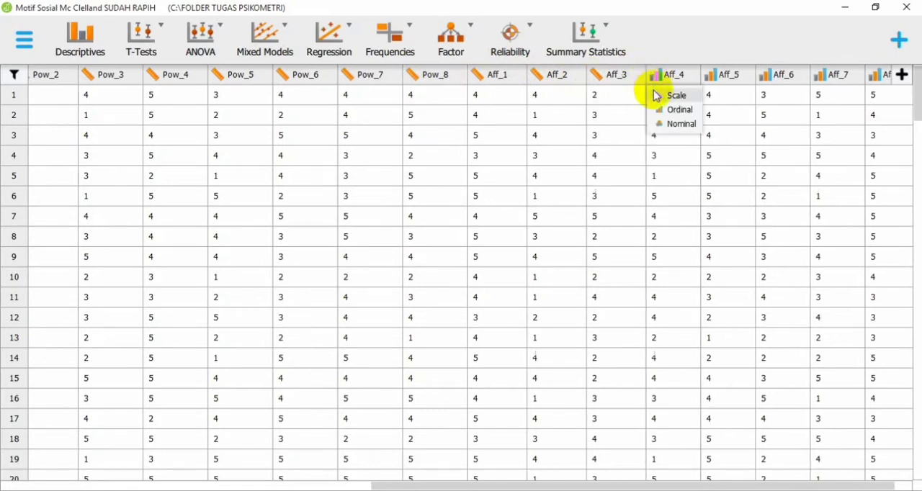
{"action": "left_click", "coordinate": [657, 95]}
Step: Change the measurement type of columns Aff_5, Aff_6, Aff_7 and Aff_8 to Scale
{"action": "left_click", "coordinate": [714, 77]}
{"action": "left_click", "coordinate": [721, 95]}
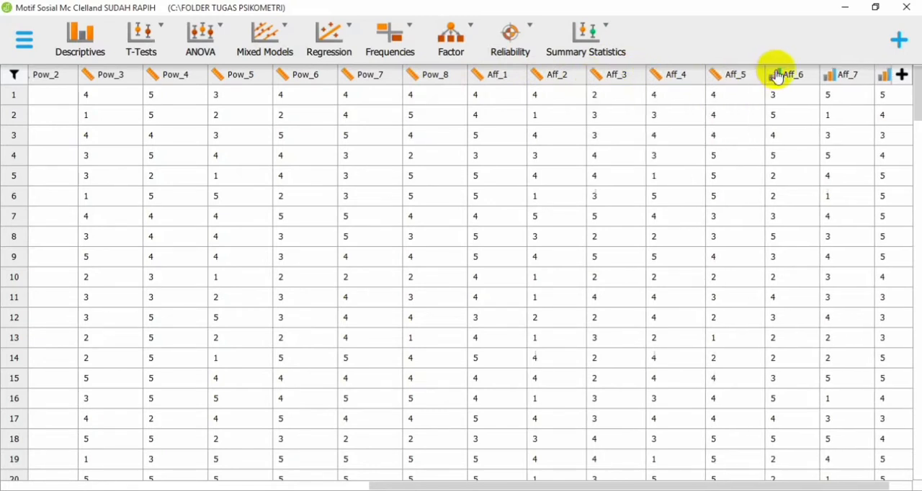
{"action": "left_click", "coordinate": [775, 76]}
{"action": "left_click", "coordinate": [785, 94]}
{"action": "left_click", "coordinate": [832, 76]}
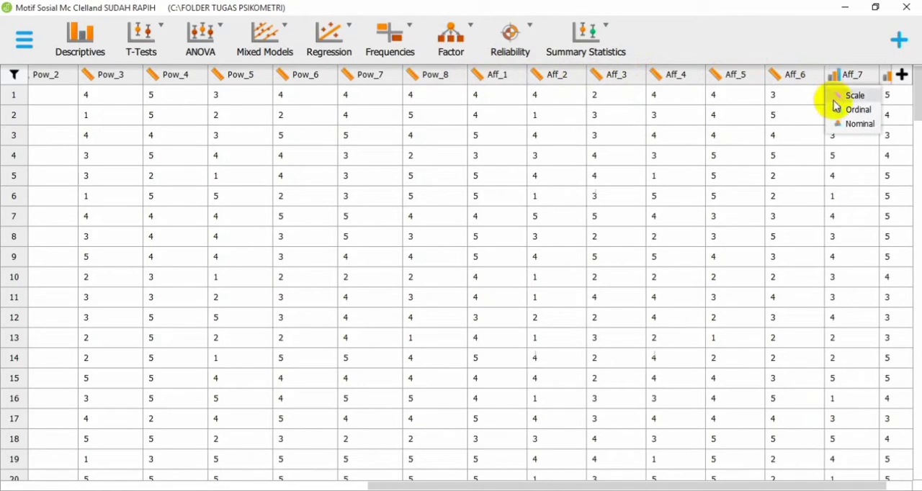
{"action": "left_click", "coordinate": [837, 95]}
{"action": "left_click_drag", "start_coordinate": [605, 484], "coordinate": [631, 485]}
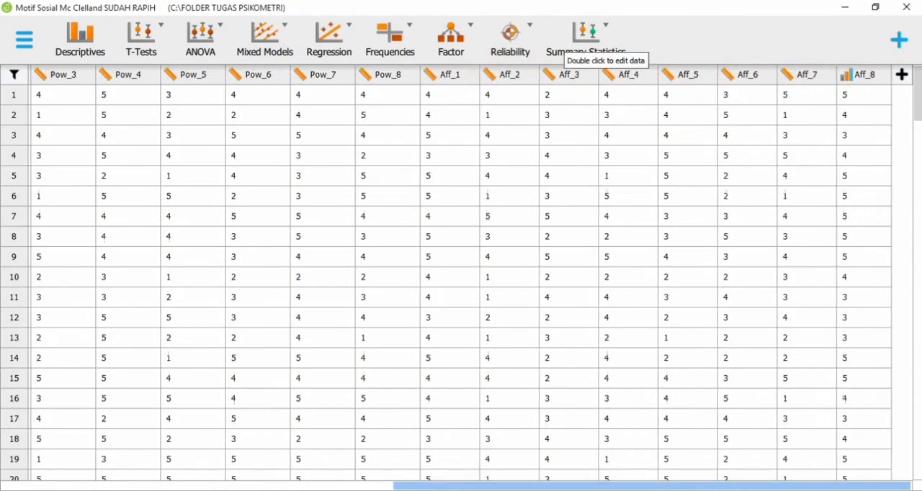
{"action": "left_click", "coordinate": [847, 77]}
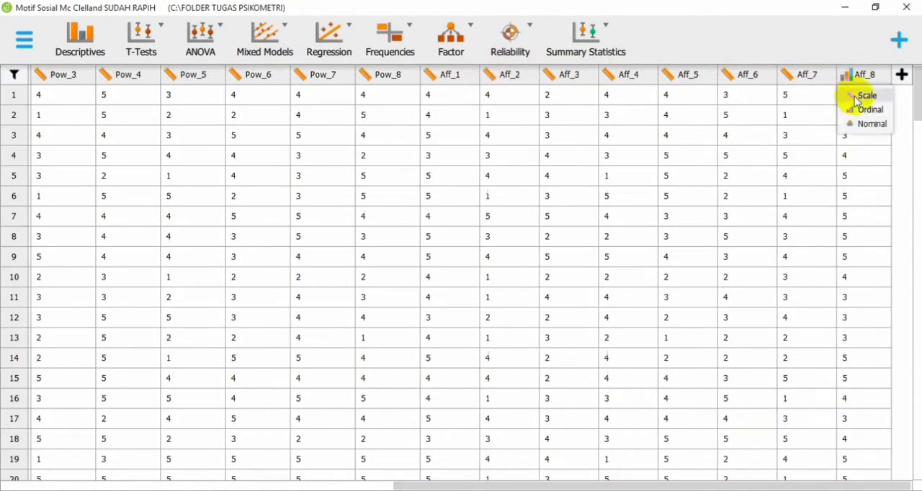
{"action": "left_click", "coordinate": [851, 94]}
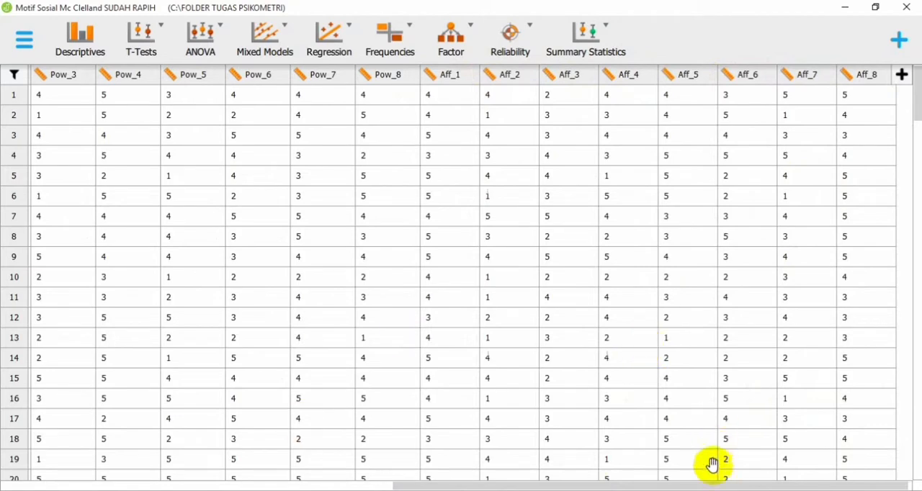
Step: Start a classical Single-Test Reliability Analysis on the data set
{"action": "left_click_drag", "start_coordinate": [706, 484], "coordinate": [114, 452]}
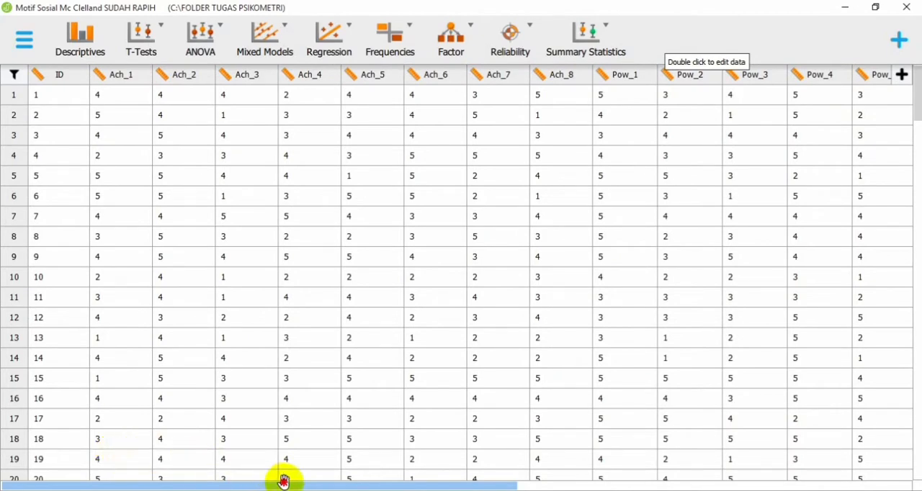
{"action": "left_click_drag", "start_coordinate": [283, 480], "coordinate": [538, 485]}
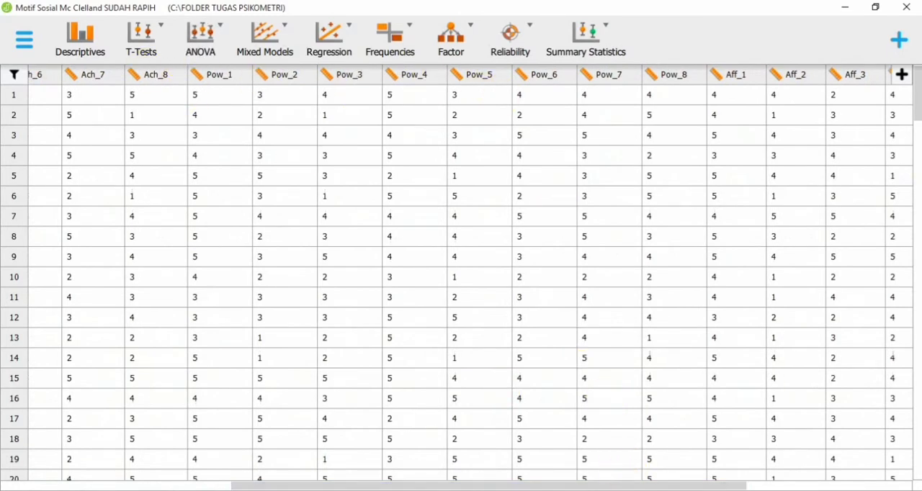
{"action": "left_click_drag", "start_coordinate": [664, 486], "coordinate": [829, 489]}
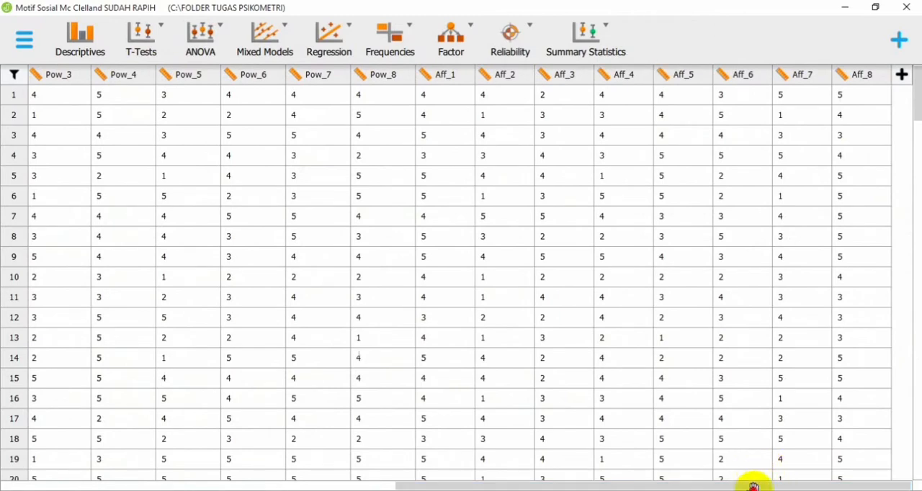
{"action": "left_click_drag", "start_coordinate": [752, 486], "coordinate": [305, 481]}
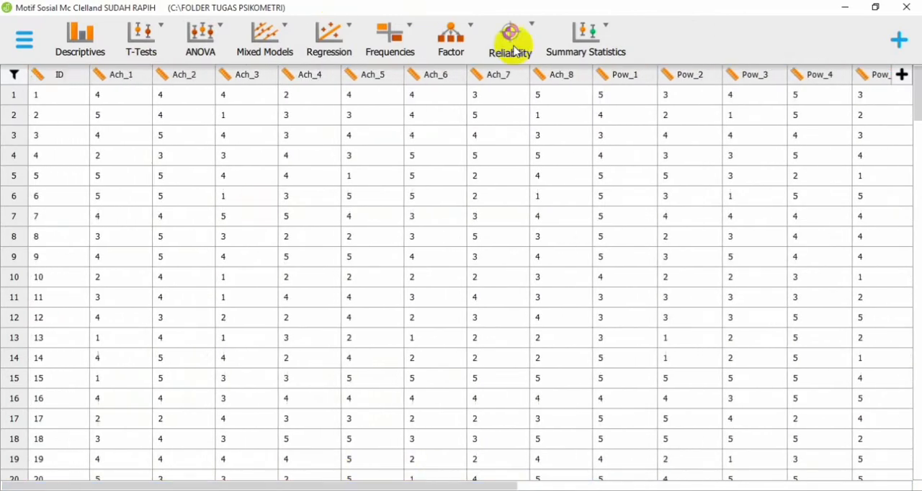
{"action": "left_click", "coordinate": [531, 29]}
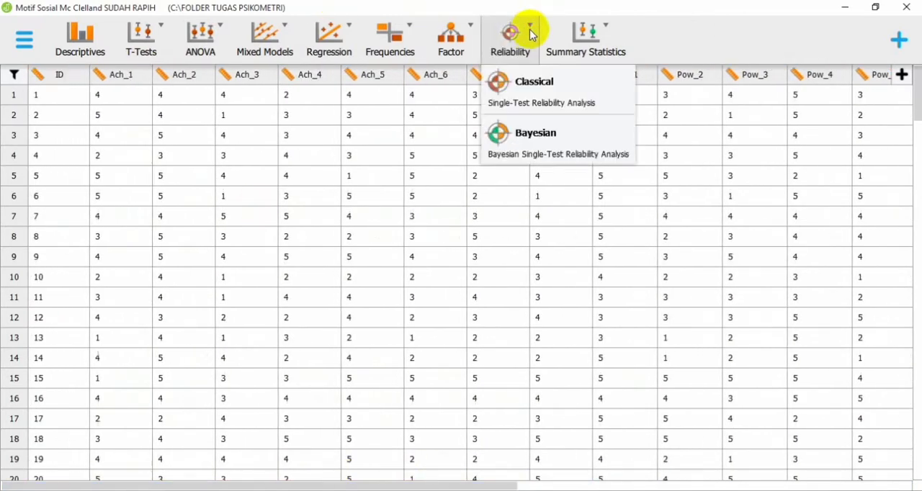
{"action": "left_click", "coordinate": [520, 105]}
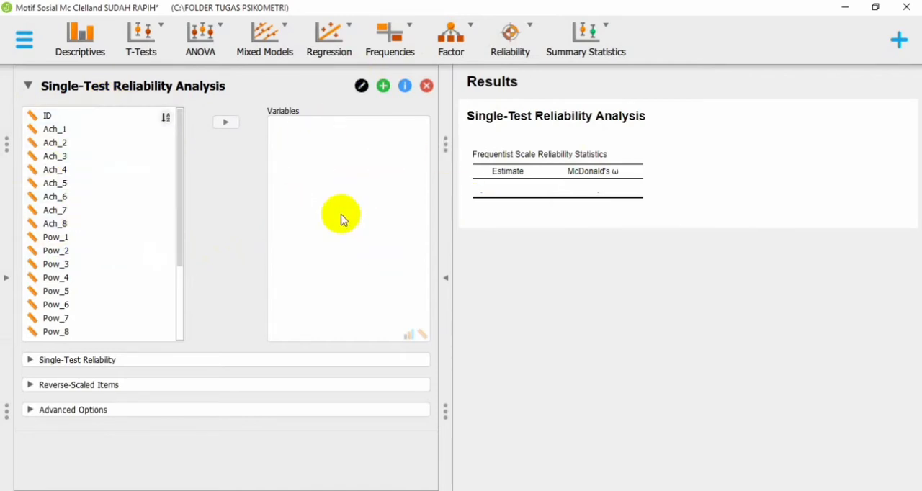
Step: Assign all items from Ach_1 through Aff_8, leaving out ID, as the variables of the reliability analysis
{"action": "left_click", "coordinate": [33, 129]}
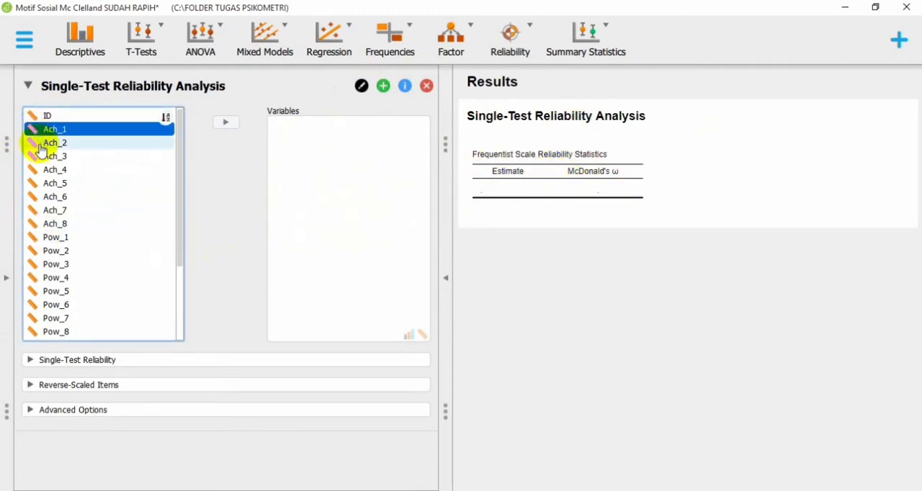
{"action": "key", "text": "shift+Down"}
{"action": "key", "text": "shift+Down"}
{"action": "key", "text": "shift+Down"}
{"action": "key", "text": "shift+Down"}
{"action": "key", "text": "shift+Down"}
{"action": "key", "text": "shift+Down"}
{"action": "key", "text": "shift+Down"}
{"action": "key", "text": "shift+Down"}
{"action": "key", "text": "shift+Down"}
{"action": "key", "text": "shift+Down"}
{"action": "key", "text": "shift+Down"}
{"action": "key", "text": "shift+Down"}
{"action": "key", "text": "shift+Down"}
{"action": "key", "text": "shift+Down"}
{"action": "key", "text": "shift+Down"}
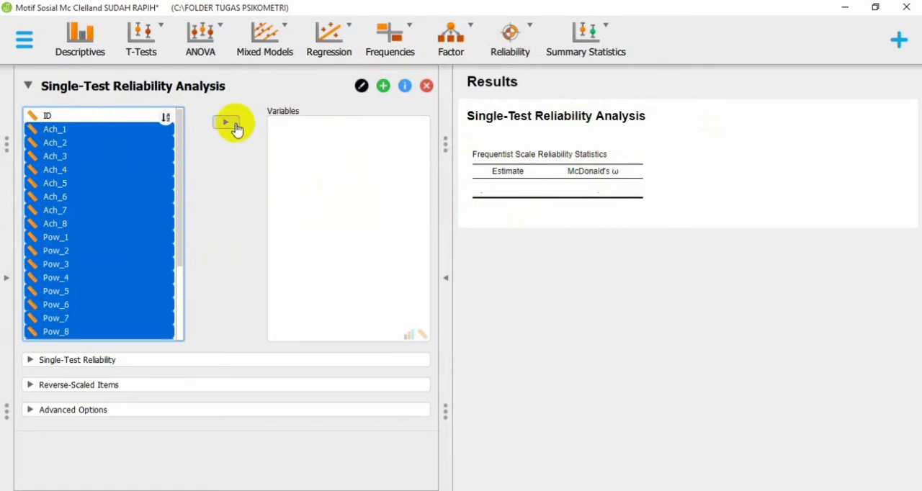
{"action": "key", "text": "shift+Down"}
{"action": "key", "text": "shift+Down"}
{"action": "key", "text": "shift+Down"}
{"action": "key", "text": "shift+Down"}
{"action": "key", "text": "shift+Down"}
{"action": "key", "text": "shift+Down"}
{"action": "key", "text": "shift+Down"}
{"action": "key", "text": "shift+Down"}
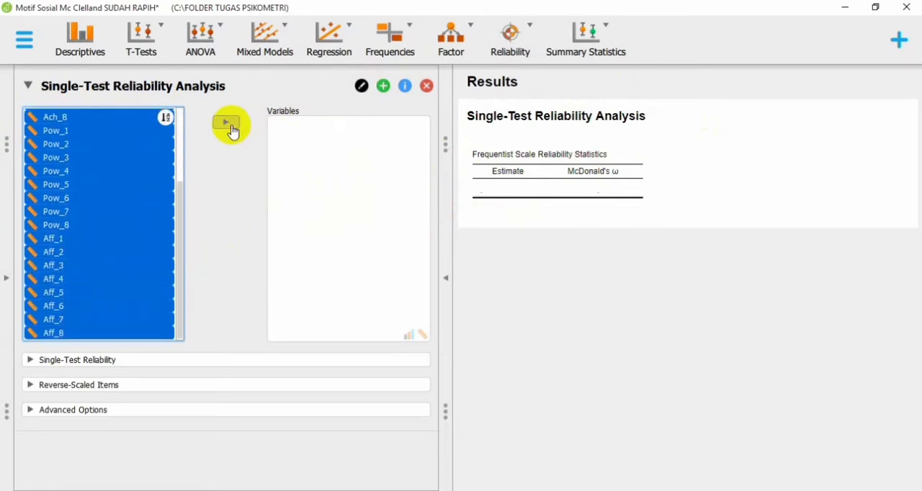
{"action": "left_click", "coordinate": [227, 124]}
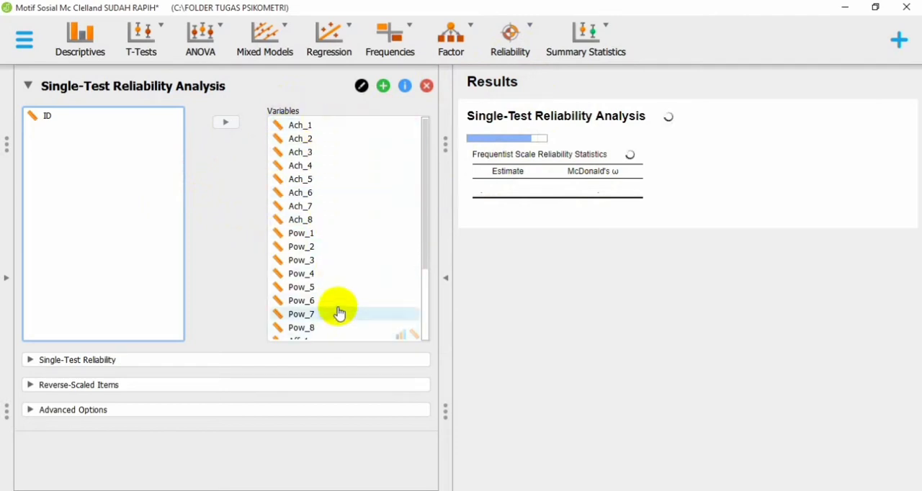
{"action": "scroll", "coordinate": [340, 314], "scroll_direction": "down", "scroll_amount": 3}
{"action": "scroll", "coordinate": [339, 306], "scroll_direction": "up", "scroll_amount": 3}
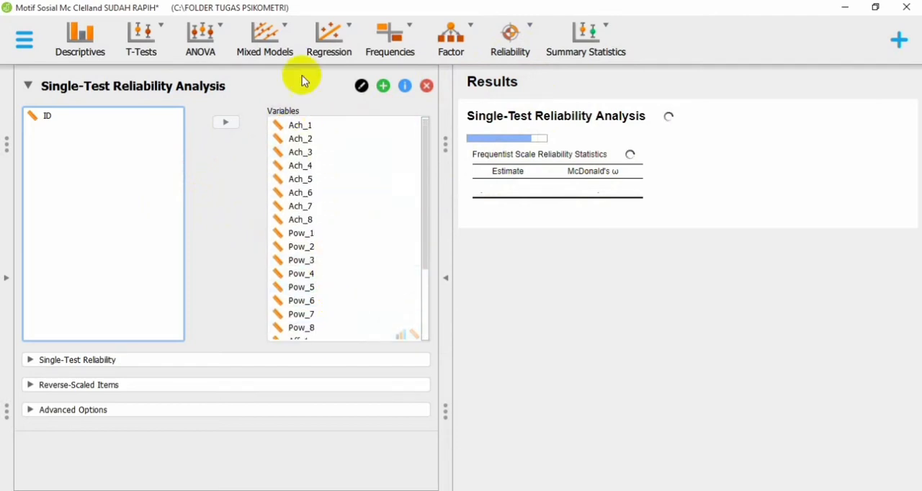
{"action": "scroll", "coordinate": [324, 229], "scroll_direction": "down", "scroll_amount": 2}
{"action": "scroll", "coordinate": [323, 229], "scroll_direction": "down", "scroll_amount": 2}
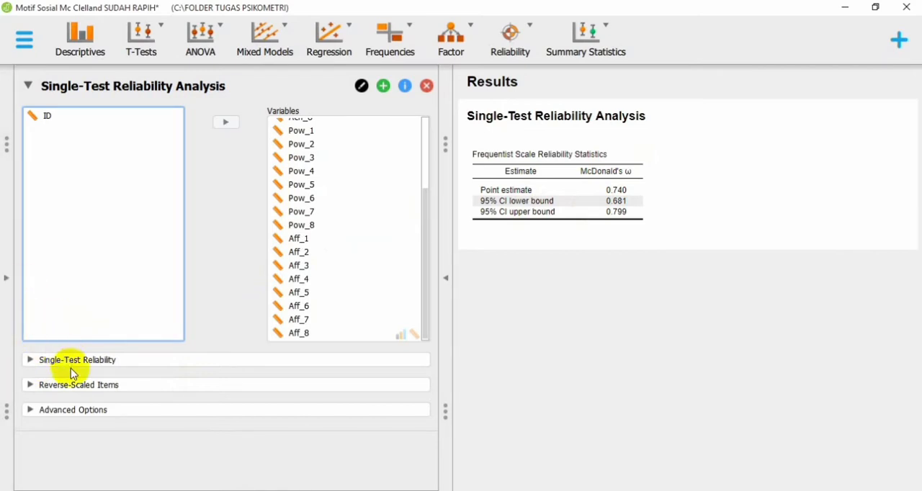
{"action": "left_click", "coordinate": [8, 295]}
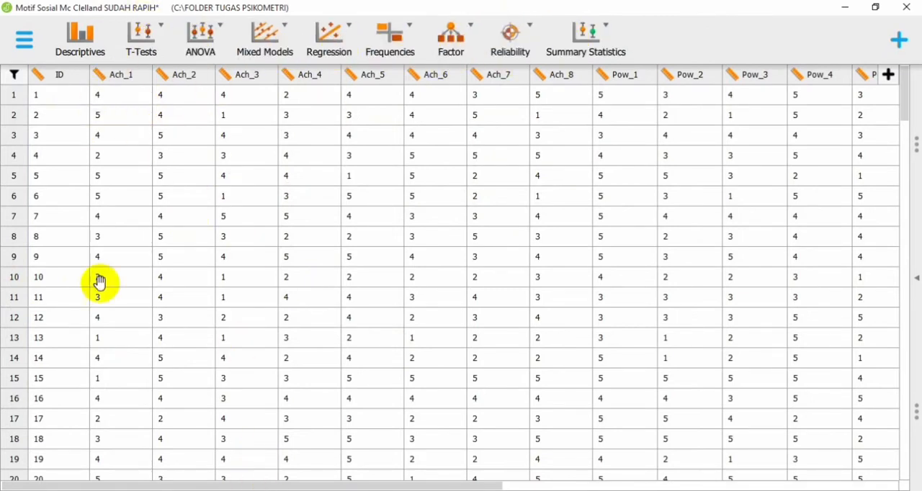
{"action": "left_click", "coordinate": [916, 278]}
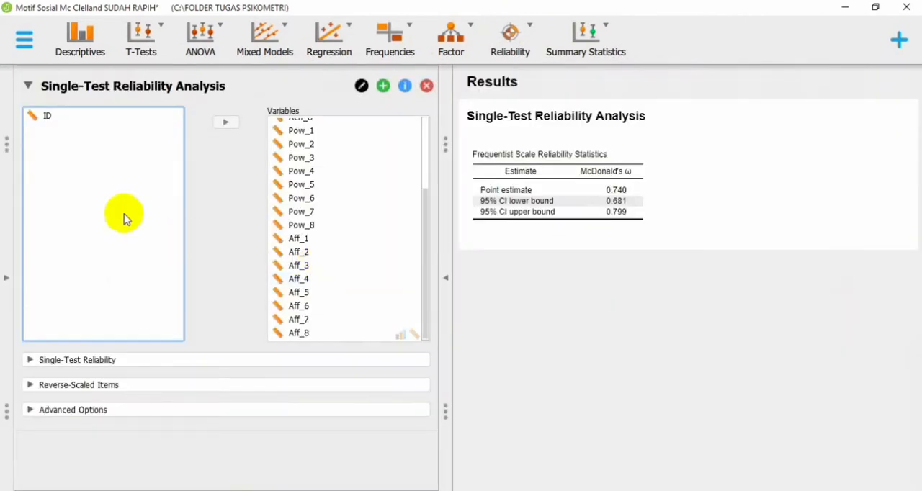
{"action": "left_click", "coordinate": [13, 307]}
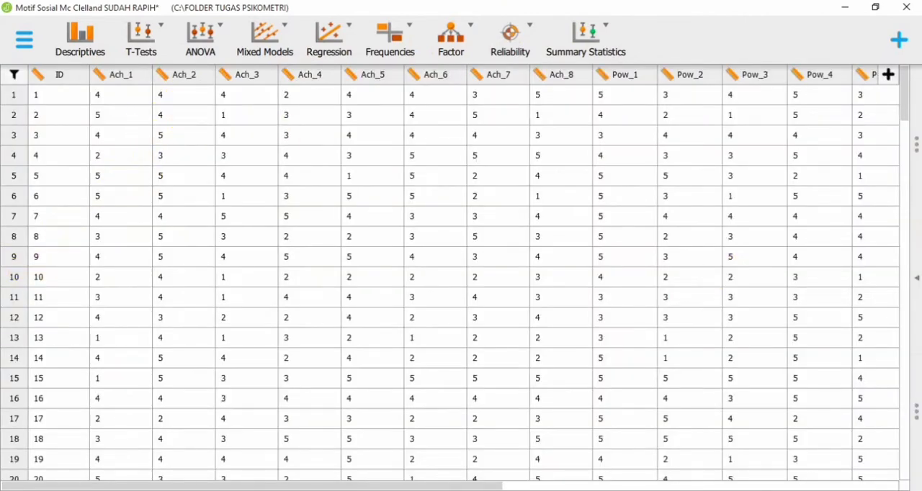
{"action": "left_click", "coordinate": [912, 304]}
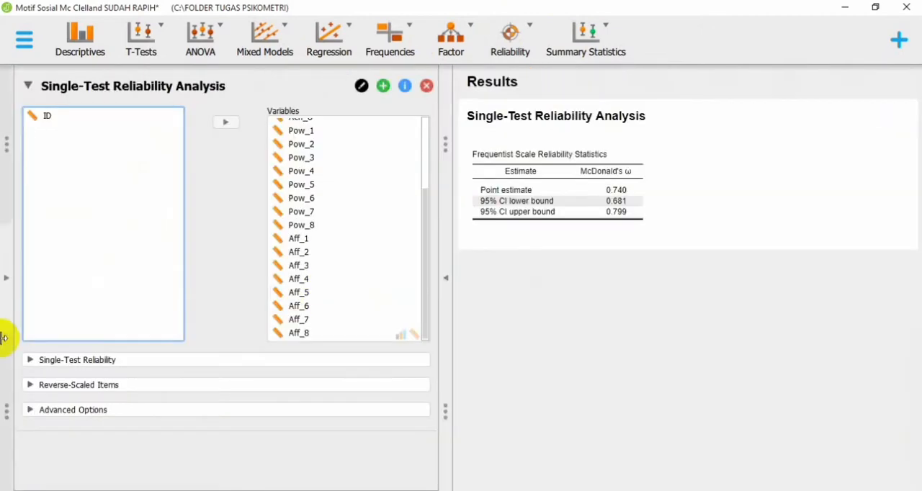
Step: Change the scale statistic of the reliability analysis from McDonald's ω to Cronbach's α
{"action": "left_click", "coordinate": [55, 360]}
{"action": "scroll", "coordinate": [121, 415], "scroll_direction": "down", "scroll_amount": 3}
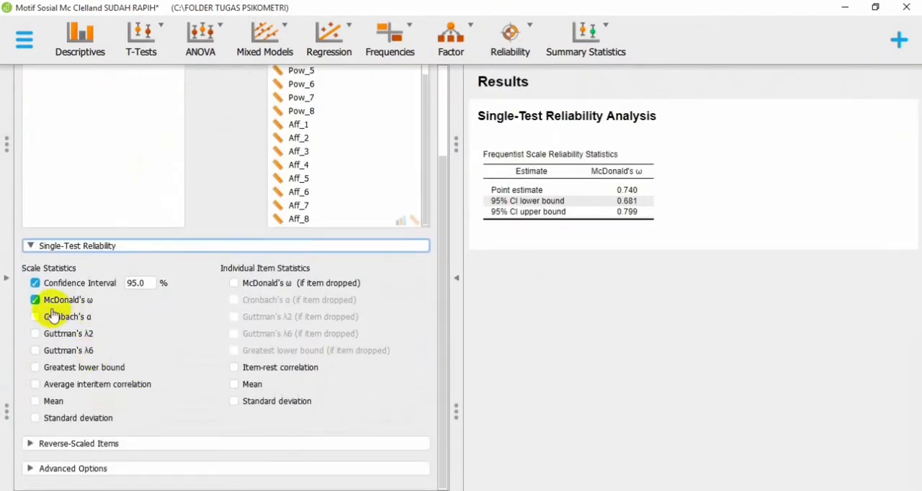
{"action": "left_click", "coordinate": [35, 300]}
{"action": "left_click", "coordinate": [35, 317]}
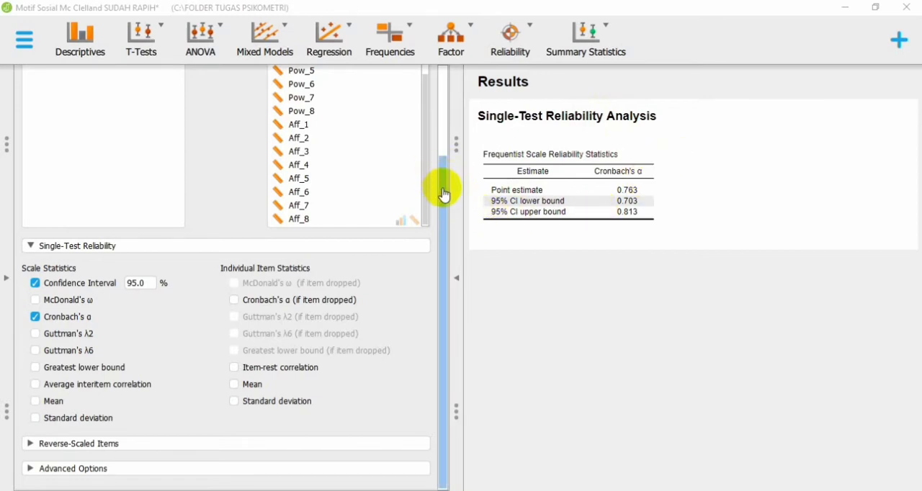
{"action": "left_click_drag", "start_coordinate": [444, 194], "coordinate": [445, 72]}
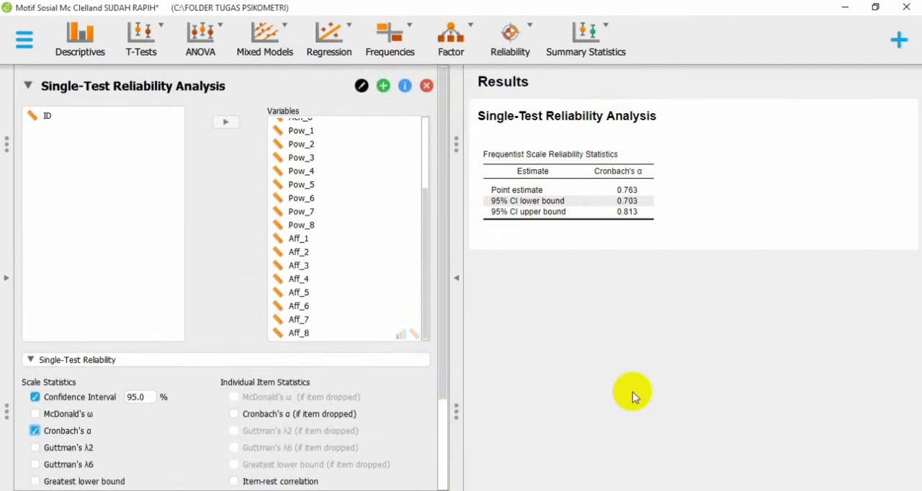
{"action": "mouse_move", "coordinate": [525, 158]}
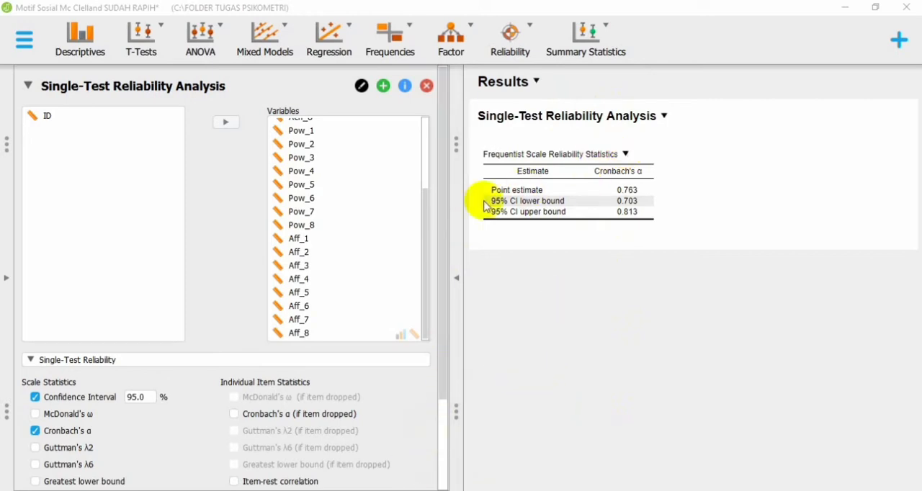
Step: Add Cronbach's α (if item dropped) and Item-rest correlation as individual item statistics, and review the item table
{"action": "scroll", "coordinate": [448, 257], "scroll_direction": "down", "scroll_amount": 3}
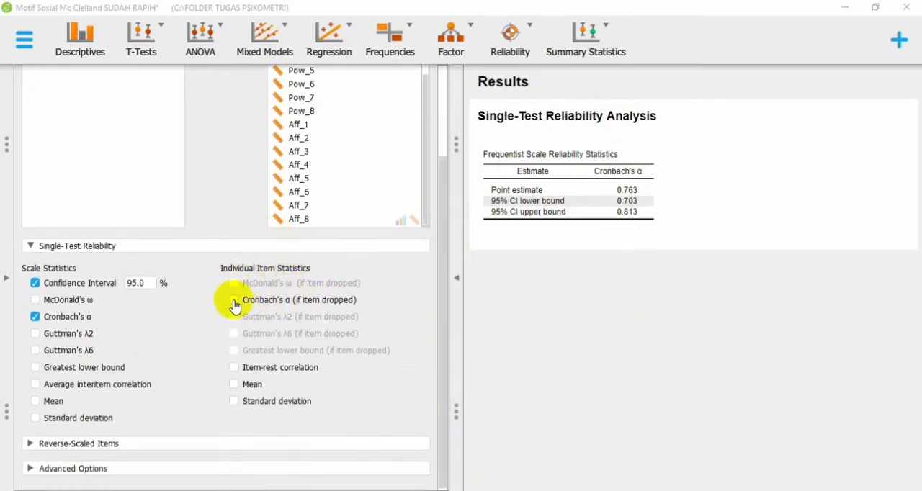
{"action": "left_click", "coordinate": [233, 300]}
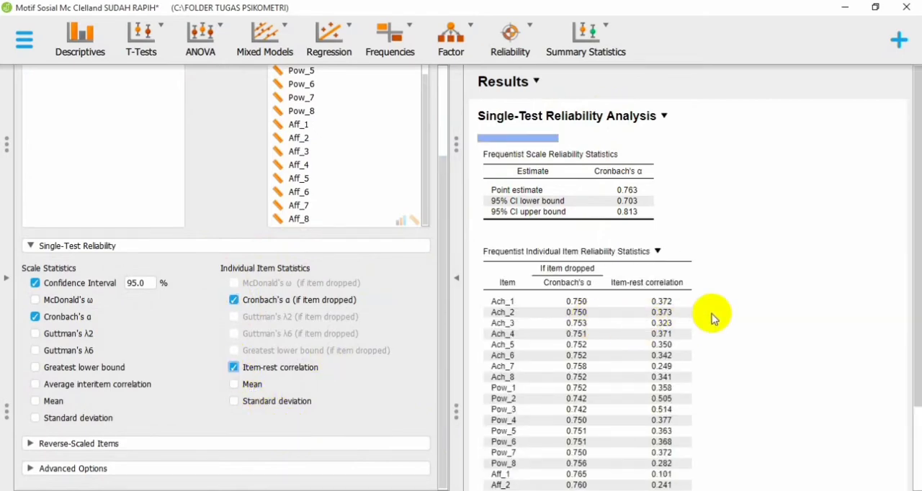
{"action": "scroll", "coordinate": [681, 306], "scroll_direction": "down", "scroll_amount": 1}
{"action": "scroll", "coordinate": [629, 245], "scroll_direction": "down", "scroll_amount": 1}
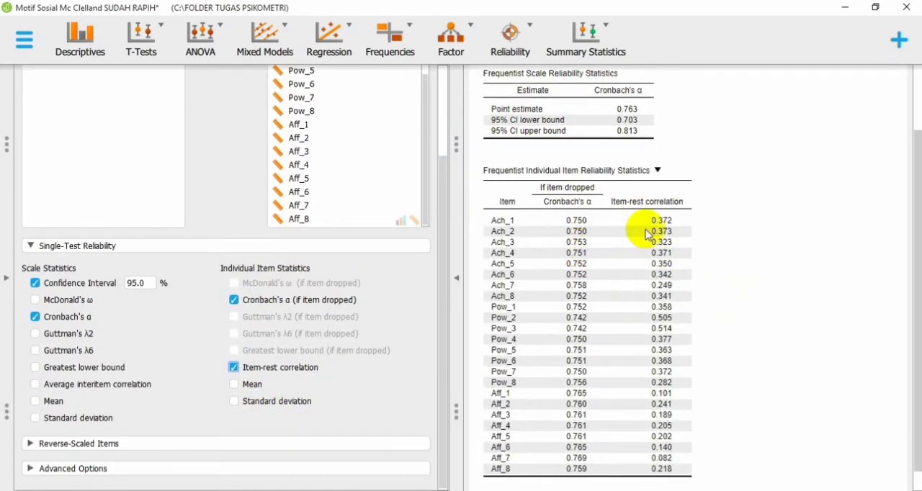
{"action": "scroll", "coordinate": [710, 186], "scroll_direction": "down", "scroll_amount": 1}
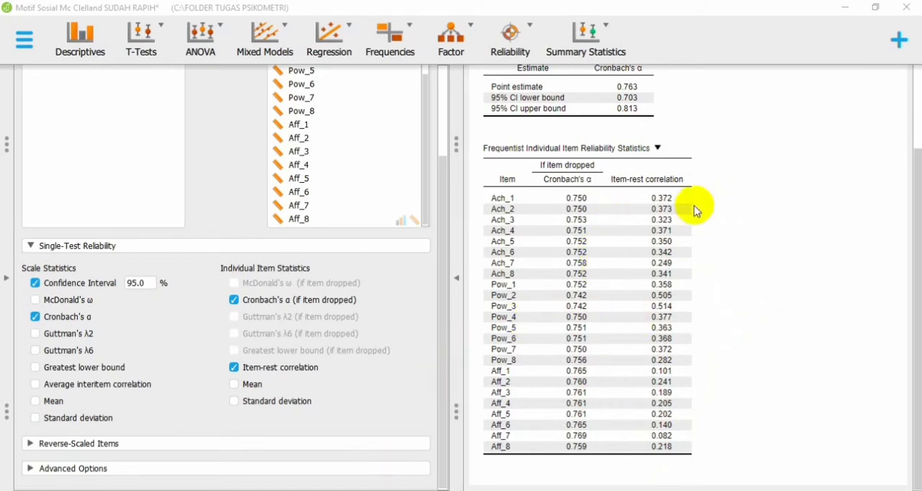
{"action": "scroll", "coordinate": [696, 191], "scroll_direction": "up", "scroll_amount": 1}
{"action": "left_click", "coordinate": [456, 280]}
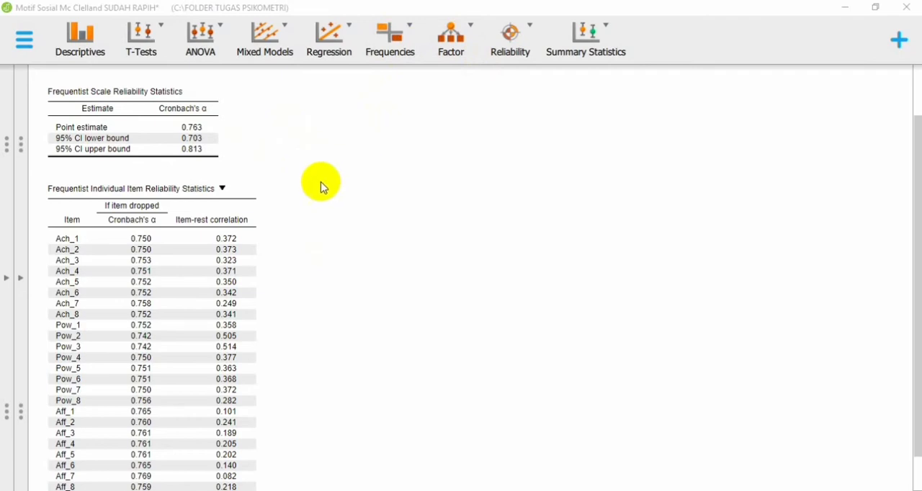
Step: Start a Confirmatory Factor Analysis on the data set and look through its available variables
{"action": "left_click", "coordinate": [464, 34]}
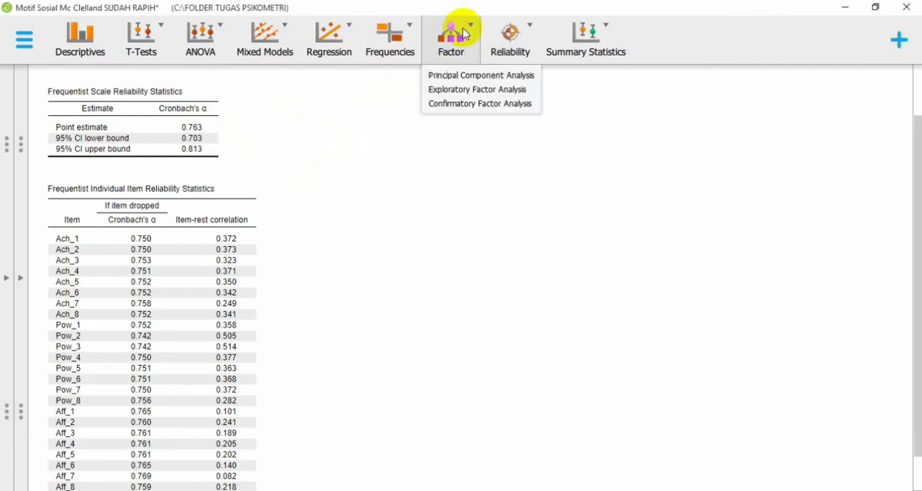
{"action": "left_click", "coordinate": [474, 104]}
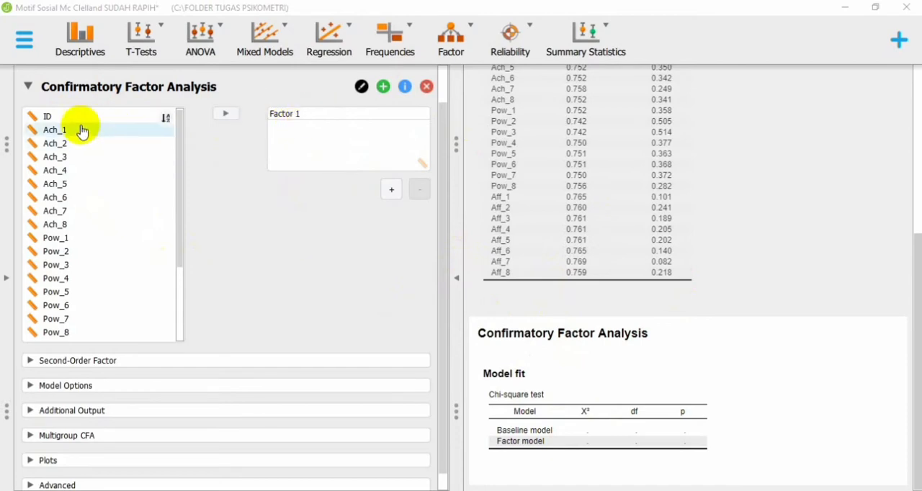
{"action": "scroll", "coordinate": [77, 145], "scroll_direction": "down", "scroll_amount": 1}
{"action": "scroll", "coordinate": [82, 166], "scroll_direction": "down", "scroll_amount": 3}
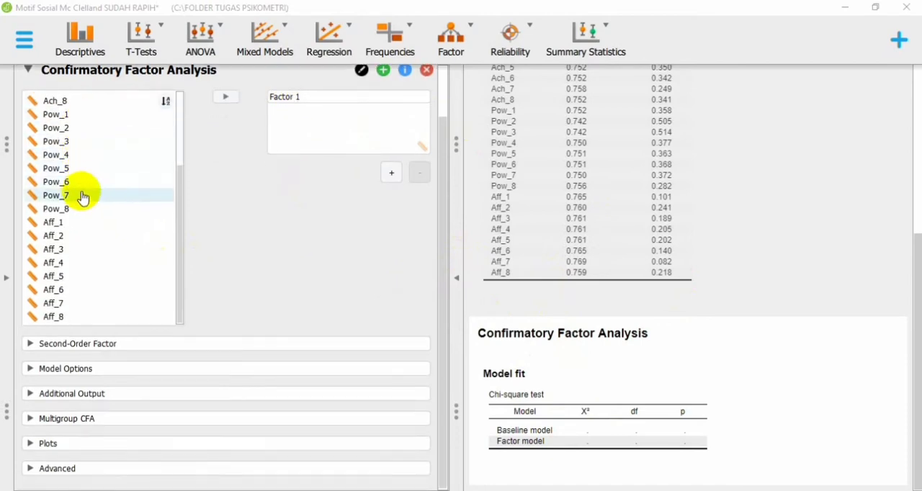
{"action": "scroll", "coordinate": [87, 195], "scroll_direction": "up", "scroll_amount": 3}
{"action": "scroll", "coordinate": [232, 175], "scroll_direction": "up", "scroll_amount": 1}
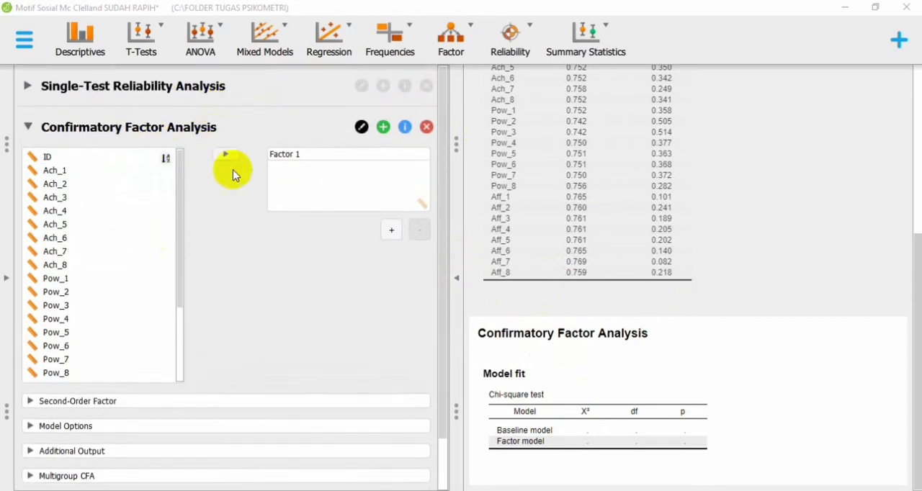
Step: Set up three factors in the Confirmatory Factor Analysis, named ACH, POW and AFF
{"action": "left_click_drag", "start_coordinate": [306, 157], "coordinate": [220, 150]}
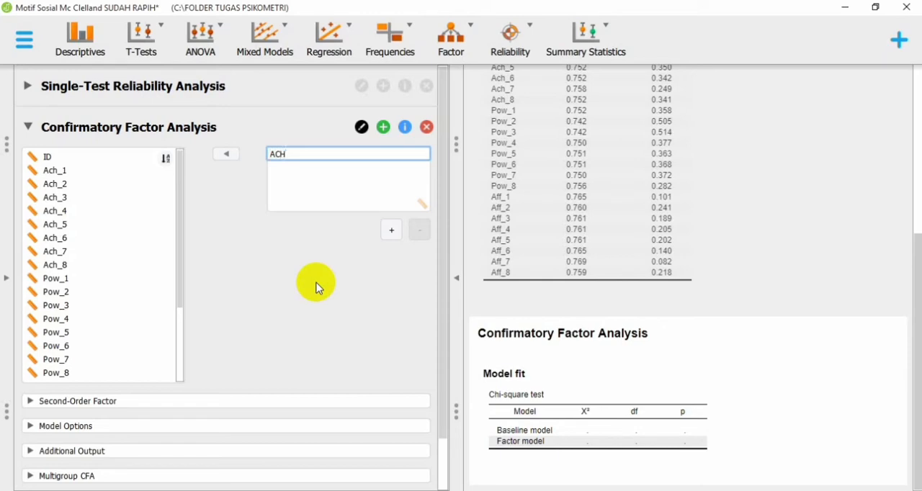
{"action": "left_click", "coordinate": [391, 230]}
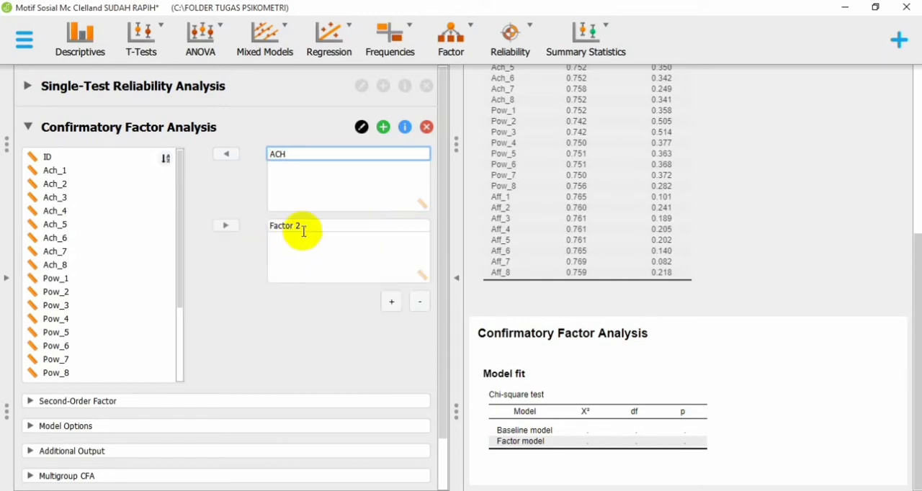
{"action": "left_click", "coordinate": [272, 226]}
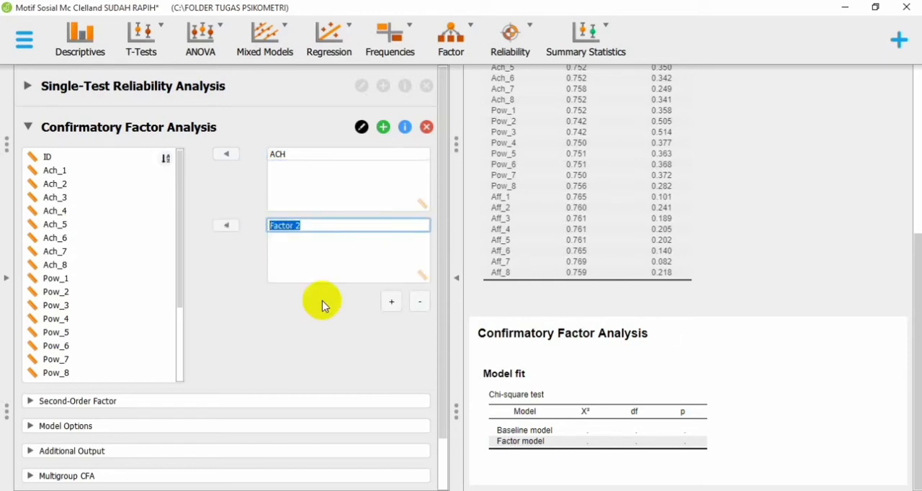
{"action": "type", "text": "POW"}
{"action": "left_click", "coordinate": [391, 301]}
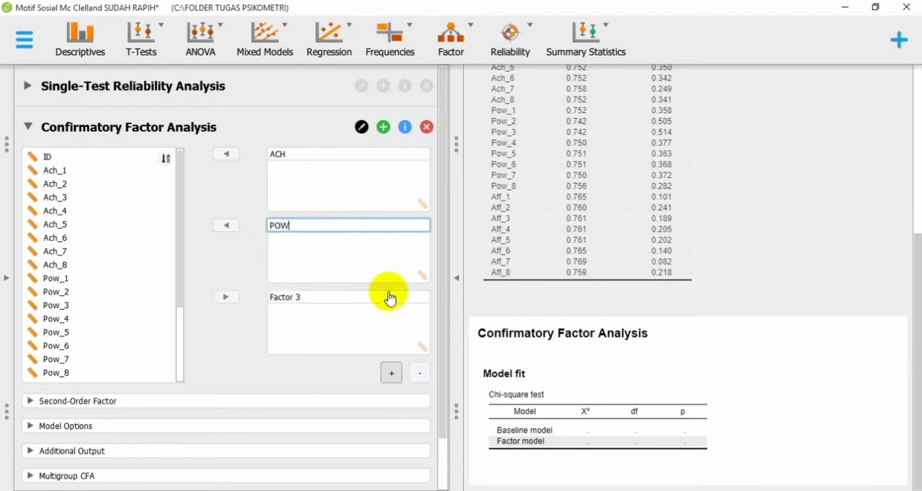
{"action": "left_click", "coordinate": [295, 297]}
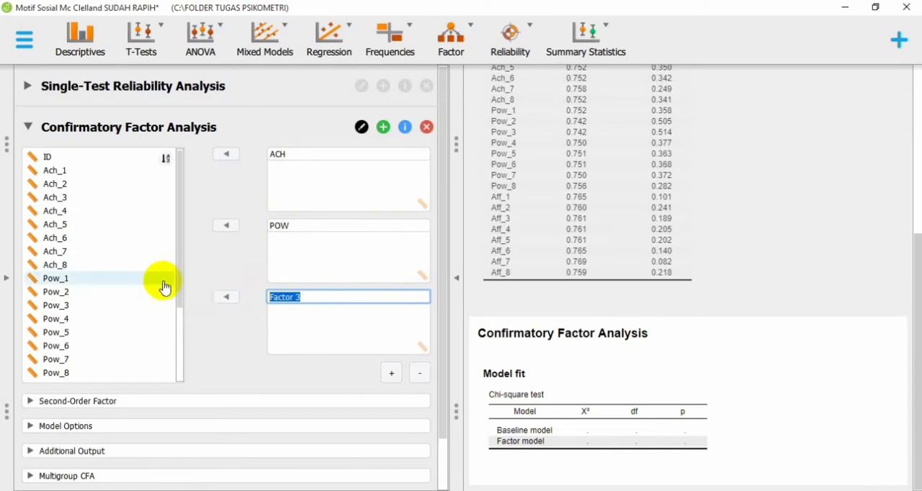
{"action": "left_click_drag", "start_coordinate": [180, 289], "coordinate": [181, 356]}
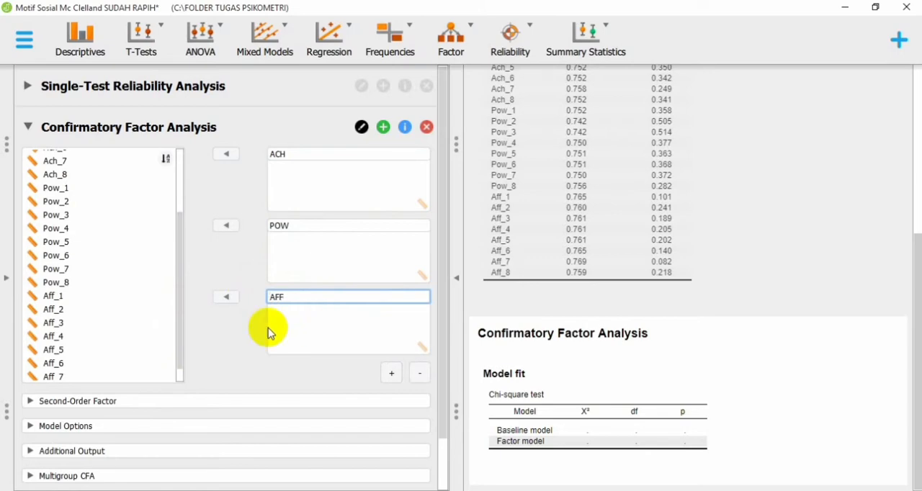
Step: Assign items Ach_1 through Ach_8 to the ACH factor
{"action": "left_click_drag", "start_coordinate": [178, 250], "coordinate": [156, 158]}
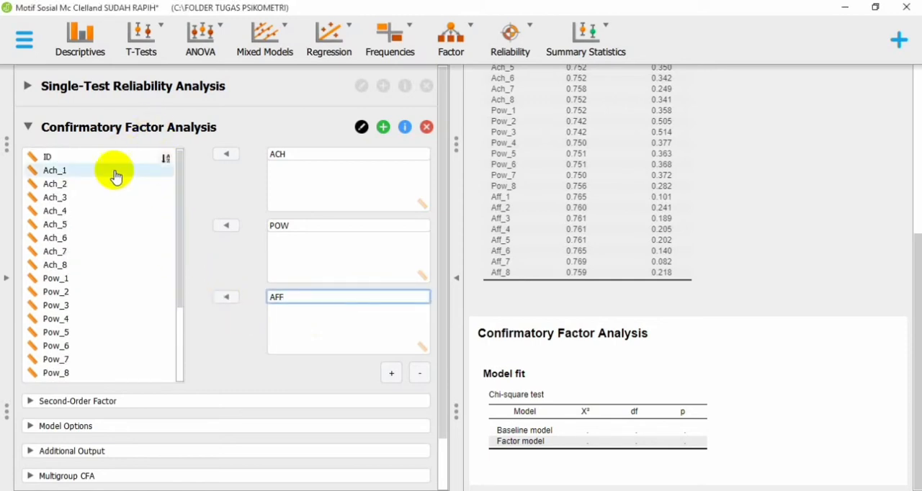
{"action": "left_click", "coordinate": [115, 171]}
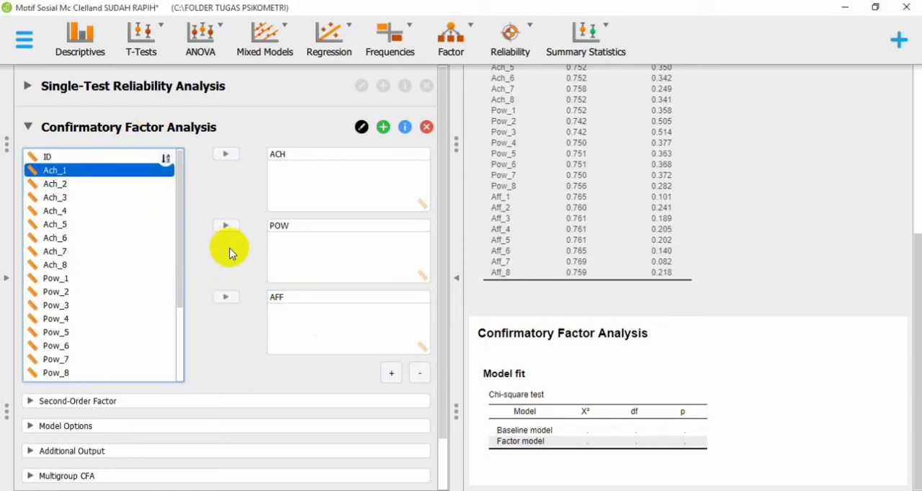
{"action": "key", "text": "shift+Down"}
{"action": "key", "text": "shift+Down"}
{"action": "key", "text": "shift+Down"}
{"action": "key", "text": "shift+Down"}
{"action": "key", "text": "shift+Down"}
{"action": "key", "text": "shift+Down"}
{"action": "key", "text": "shift+Down"}
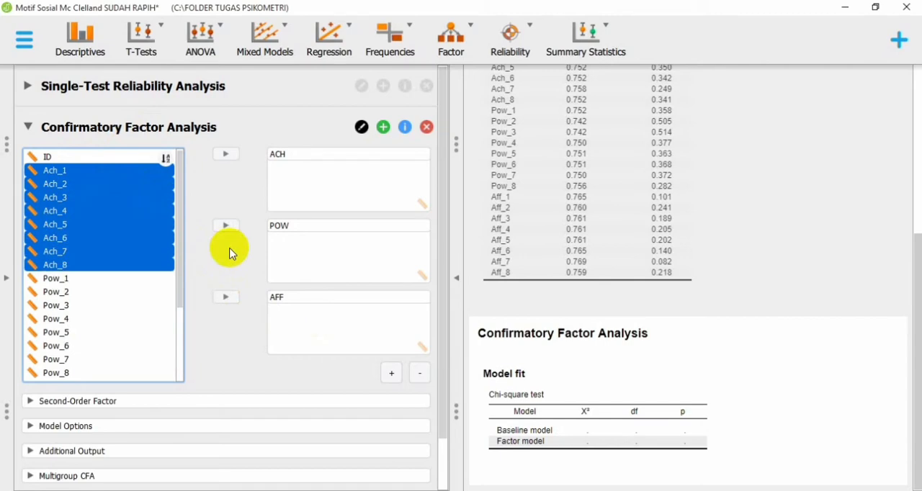
{"action": "left_click", "coordinate": [226, 154]}
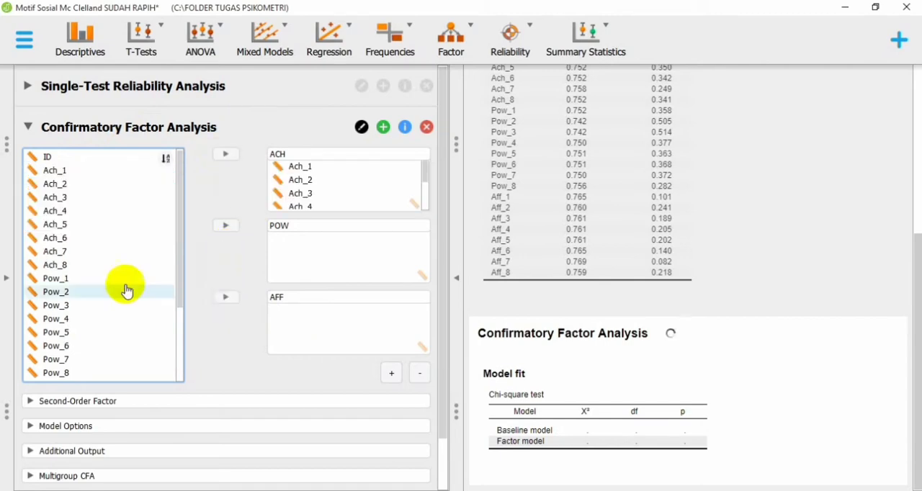
Step: Assign items Pow_1 through Pow_8 to the POW factor
{"action": "left_click", "coordinate": [75, 280]}
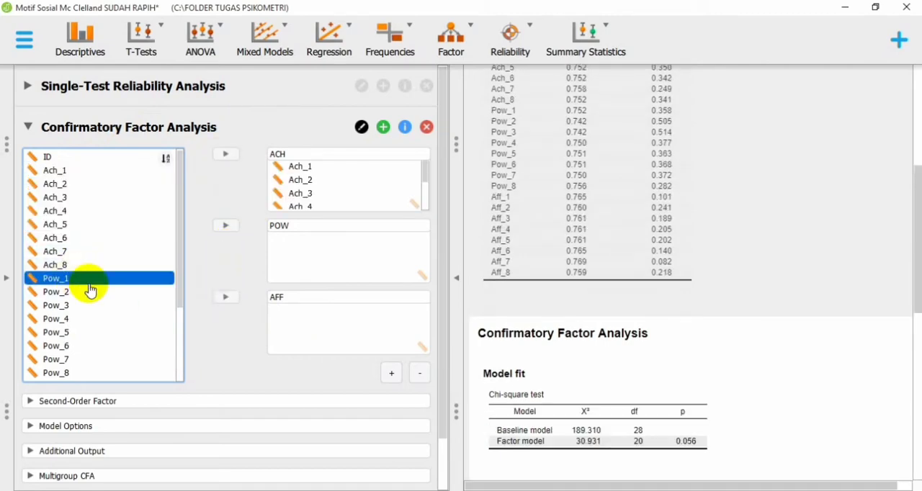
{"action": "key", "text": "shift+Down"}
{"action": "key", "text": "shift+Down"}
{"action": "key", "text": "shift+Down"}
{"action": "key", "text": "shift+Down"}
{"action": "key", "text": "shift+Down"}
{"action": "key", "text": "shift+Down"}
{"action": "key", "text": "shift+Down"}
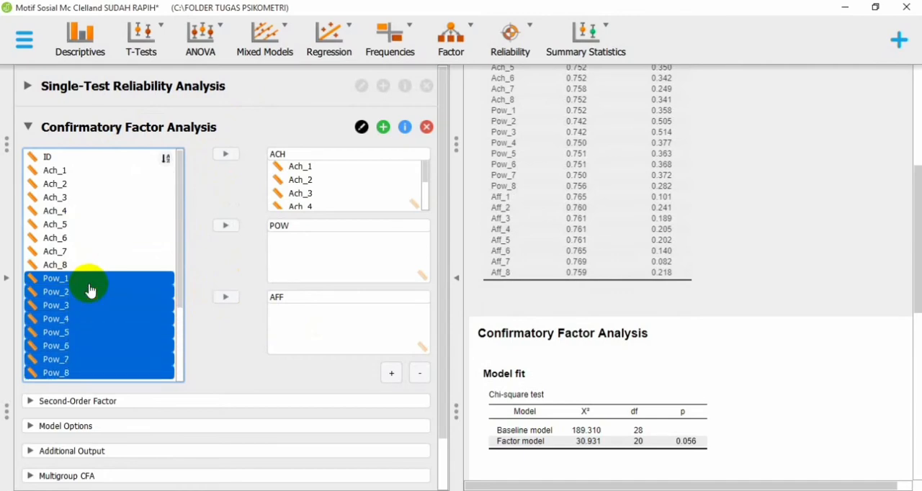
{"action": "left_click", "coordinate": [226, 225]}
Step: Assign items Aff_1 through Aff_8 to the AFF factor
{"action": "scroll", "coordinate": [175, 305], "scroll_direction": "down", "scroll_amount": 3}
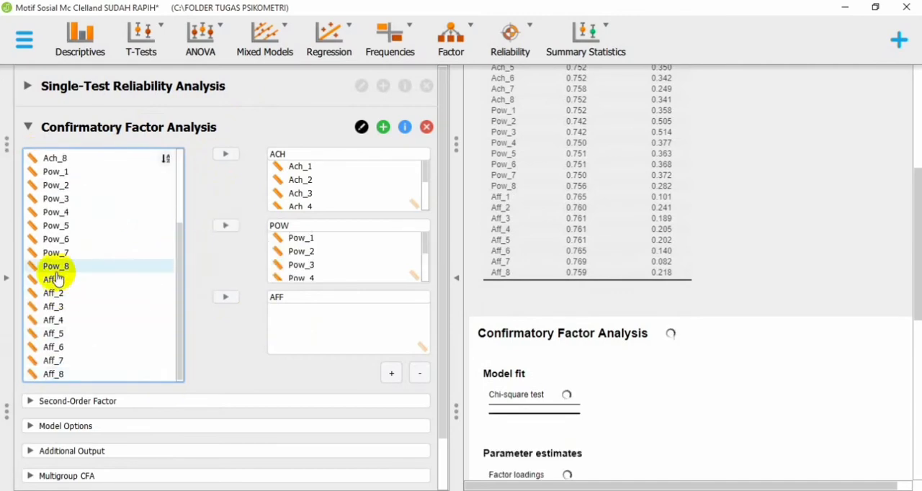
{"action": "left_click", "coordinate": [58, 280]}
{"action": "key", "text": "shift+Down"}
{"action": "key", "text": "shift+Down"}
{"action": "key", "text": "shift+Down"}
{"action": "key", "text": "shift+Down"}
{"action": "key", "text": "shift+Down"}
{"action": "key", "text": "shift+Down"}
{"action": "key", "text": "shift+Down"}
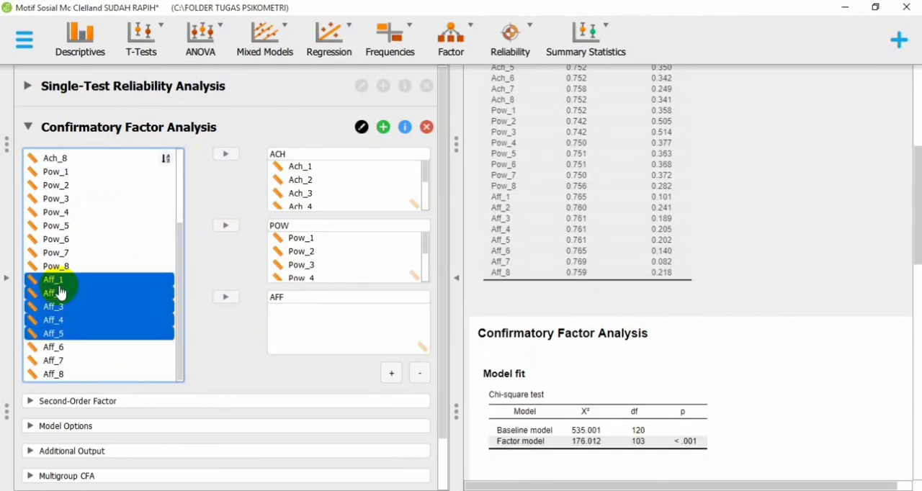
{"action": "left_click", "coordinate": [226, 297]}
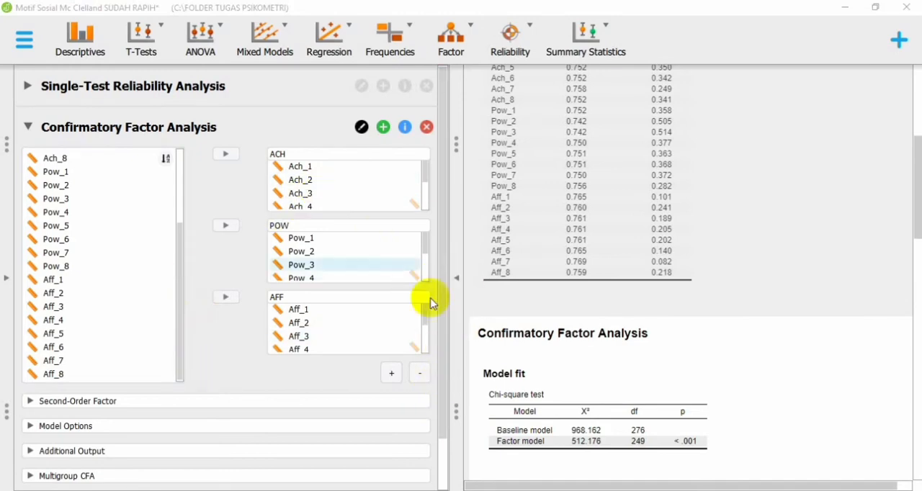
Step: Examine the Confirmatory Factor Analysis results: the chi-square model fit, factor loadings, factor variances, factor covariances and residual variances
{"action": "left_click", "coordinate": [451, 281]}
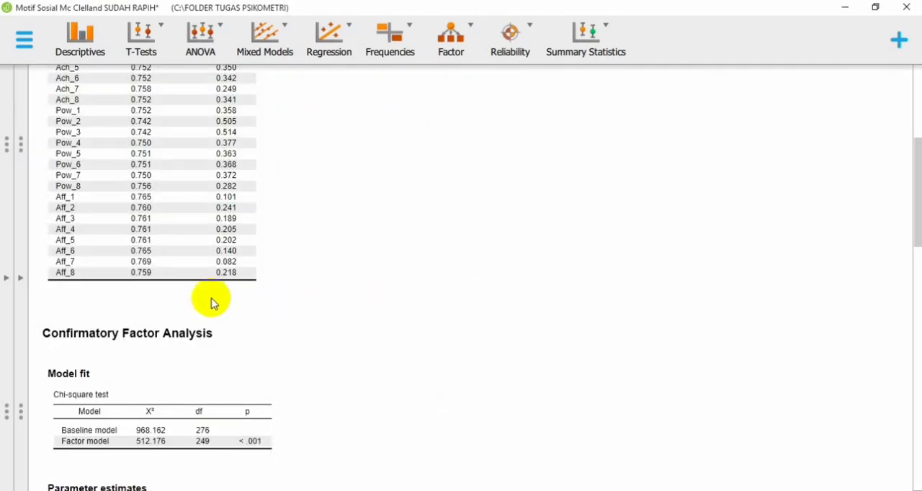
{"action": "scroll", "coordinate": [207, 294], "scroll_direction": "down", "scroll_amount": 3}
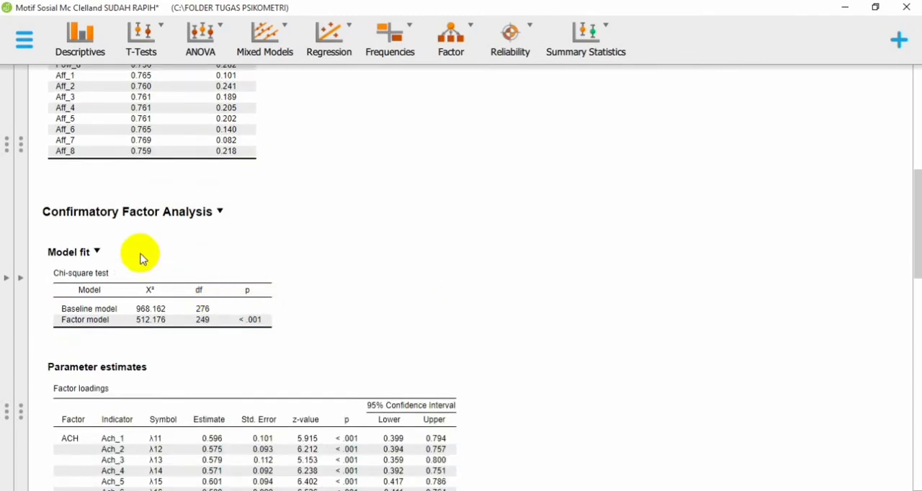
{"action": "scroll", "coordinate": [39, 214], "scroll_direction": "down", "scroll_amount": 6}
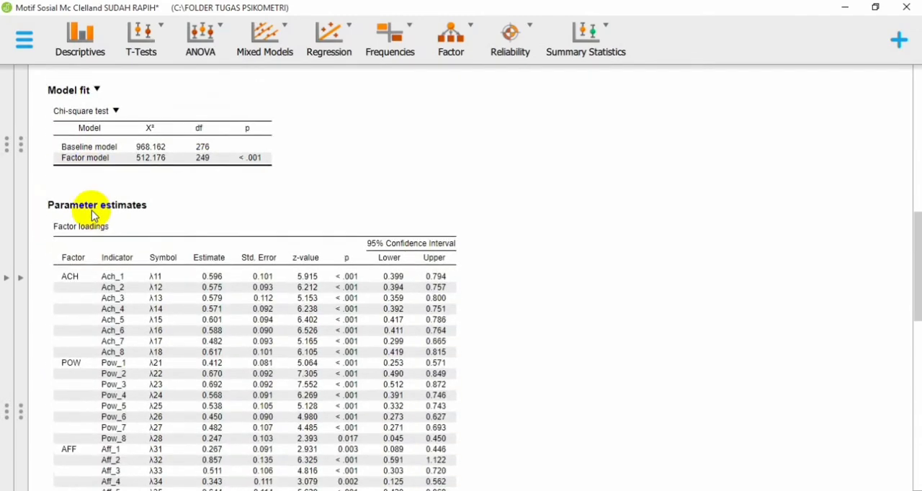
{"action": "scroll", "coordinate": [123, 129], "scroll_direction": "down", "scroll_amount": 1}
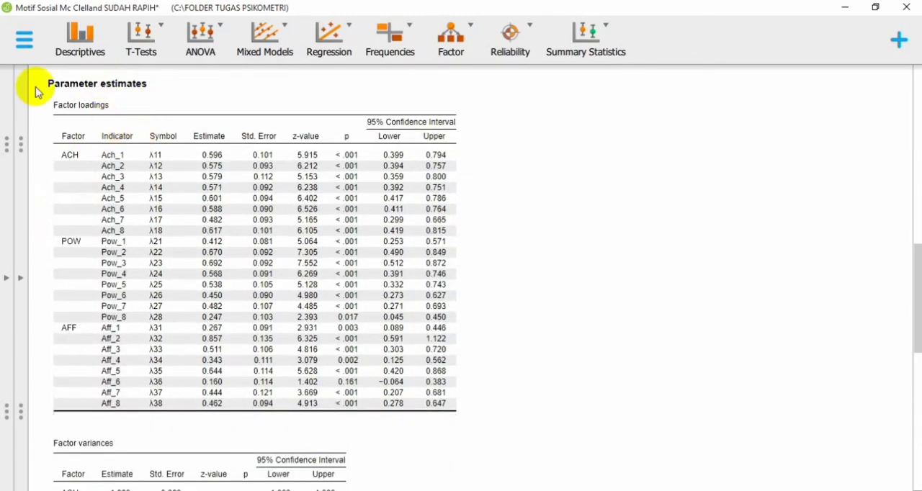
{"action": "scroll", "coordinate": [181, 384], "scroll_direction": "down", "scroll_amount": 1}
{"action": "scroll", "coordinate": [181, 384], "scroll_direction": "down", "scroll_amount": 3}
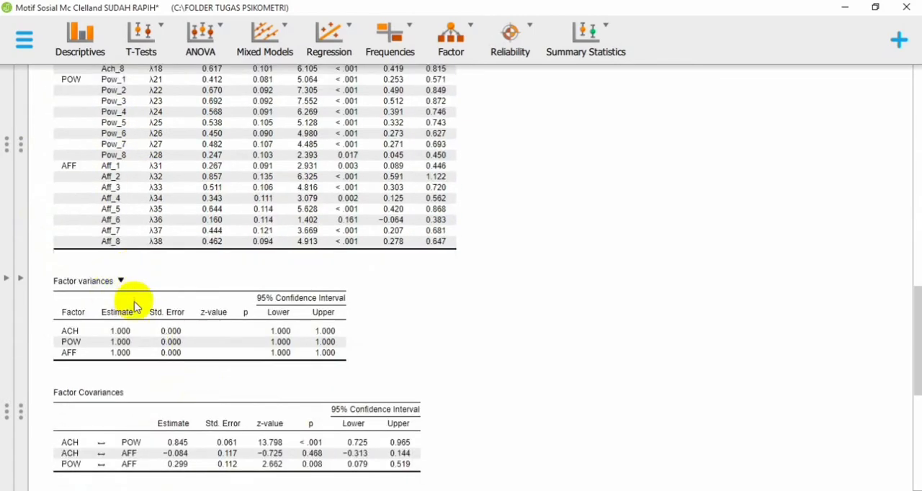
{"action": "scroll", "coordinate": [214, 344], "scroll_direction": "down", "scroll_amount": 1}
{"action": "scroll", "coordinate": [107, 295], "scroll_direction": "down", "scroll_amount": 4}
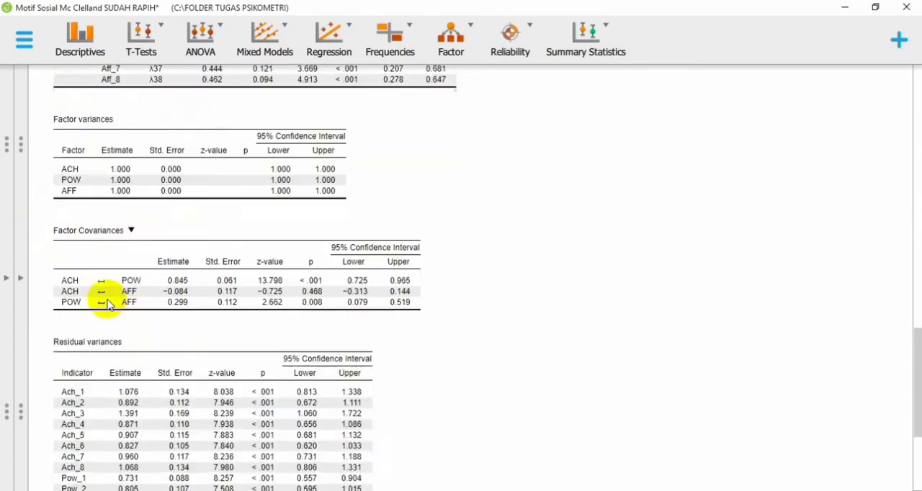
{"action": "scroll", "coordinate": [156, 308], "scroll_direction": "down", "scroll_amount": 4}
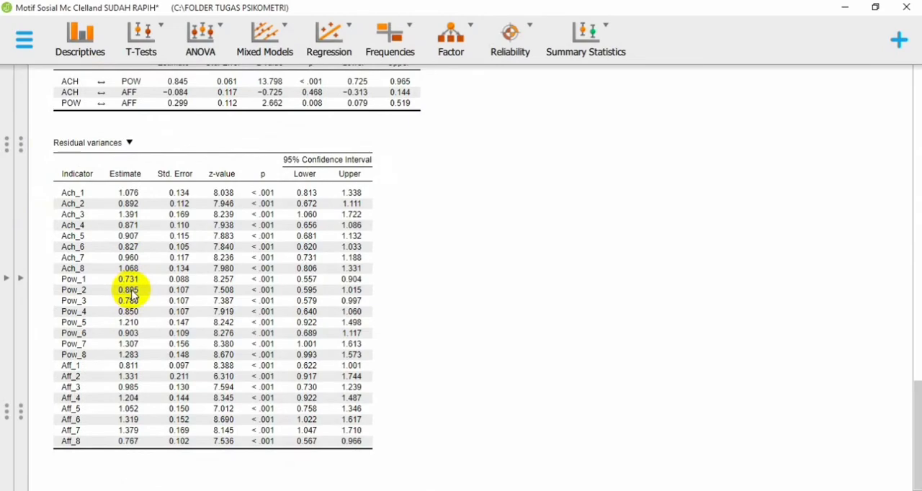
{"action": "scroll", "coordinate": [132, 295], "scroll_direction": "up", "scroll_amount": 18}
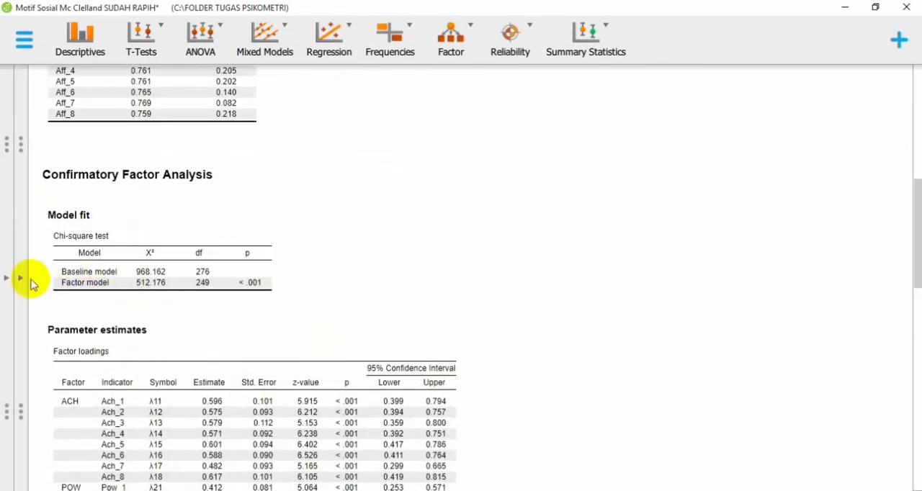
{"action": "left_click", "coordinate": [21, 279]}
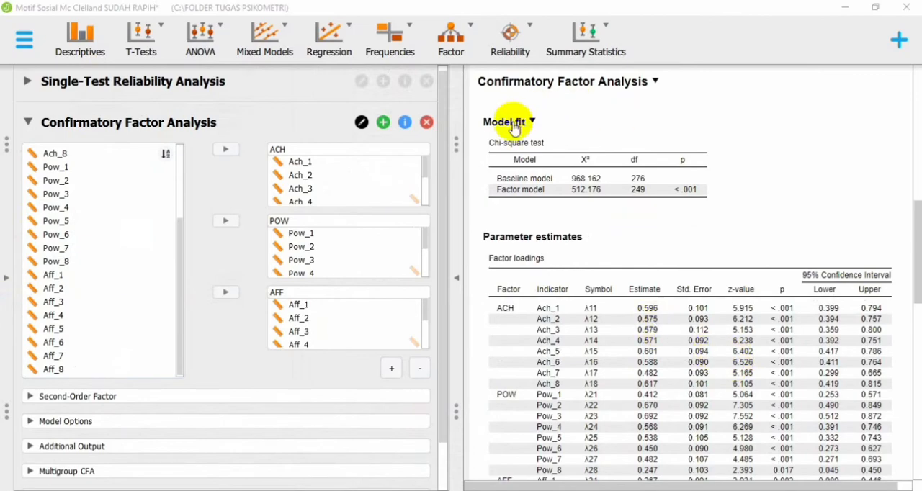
{"action": "scroll", "coordinate": [562, 283], "scroll_direction": "down", "scroll_amount": 5}
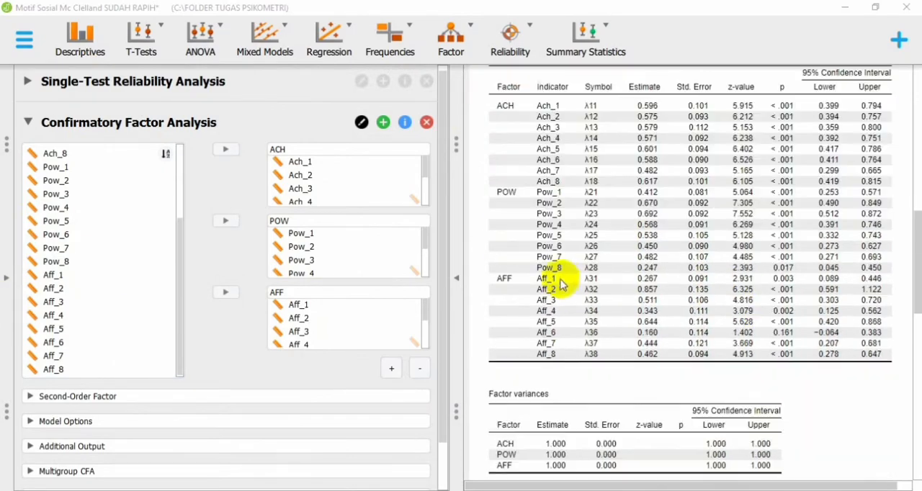
{"action": "scroll", "coordinate": [558, 281], "scroll_direction": "up", "scroll_amount": 4}
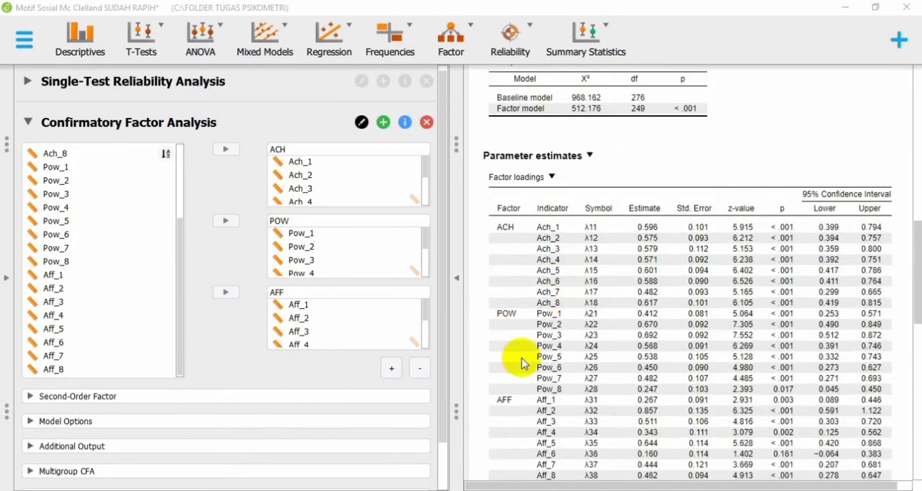
{"action": "left_click", "coordinate": [456, 281]}
{"action": "scroll", "coordinate": [360, 268], "scroll_direction": "up", "scroll_amount": 2}
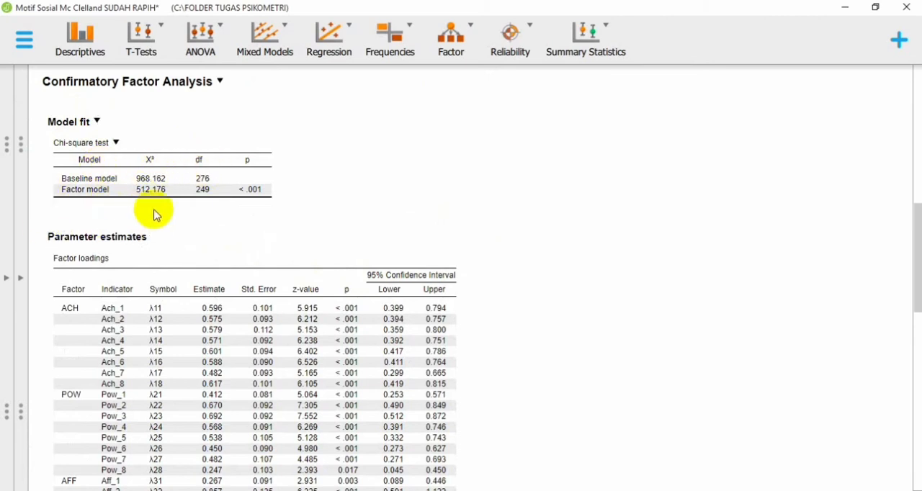
Step: Add the additional fit measures and R-Squared to the Confirmatory Factor Analysis output
{"action": "left_click", "coordinate": [22, 301]}
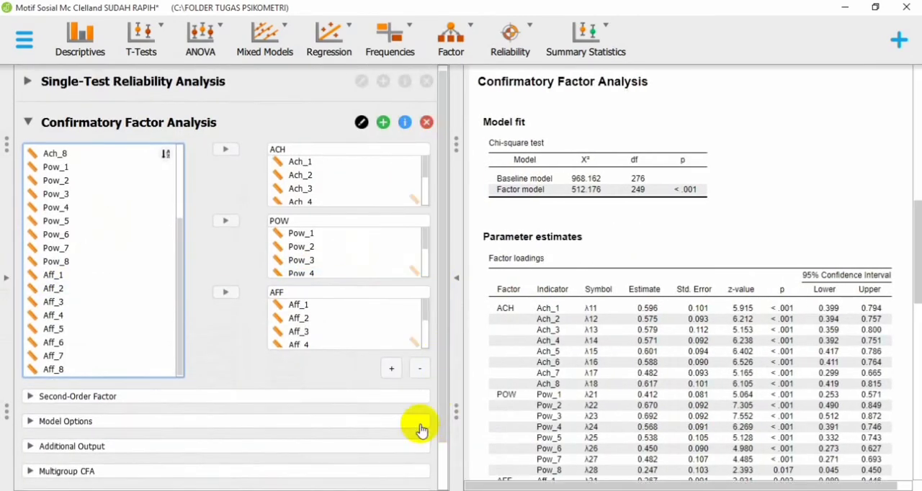
{"action": "scroll", "coordinate": [338, 320], "scroll_direction": "down", "scroll_amount": 2}
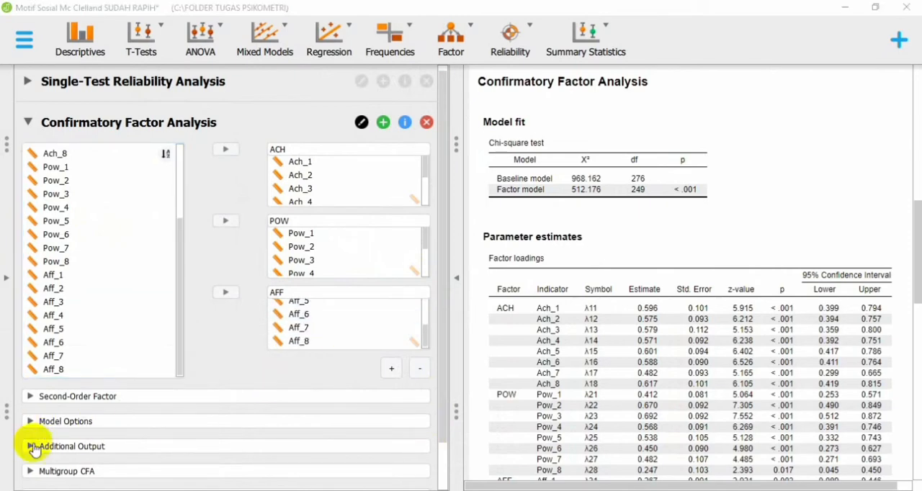
{"action": "left_click", "coordinate": [444, 418]}
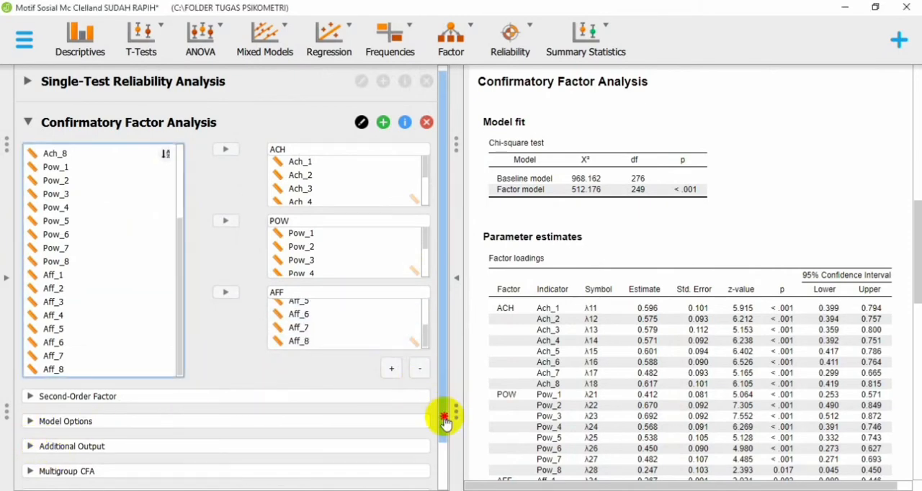
{"action": "left_click", "coordinate": [43, 394]}
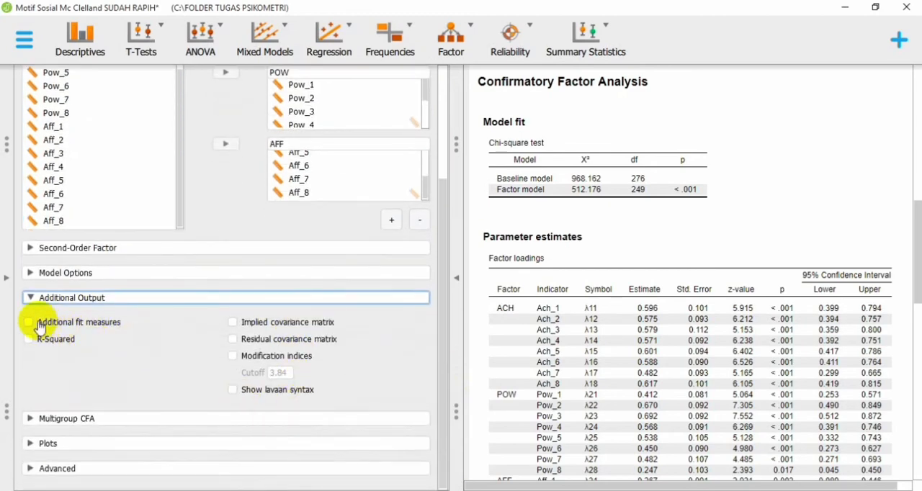
{"action": "left_click", "coordinate": [29, 322]}
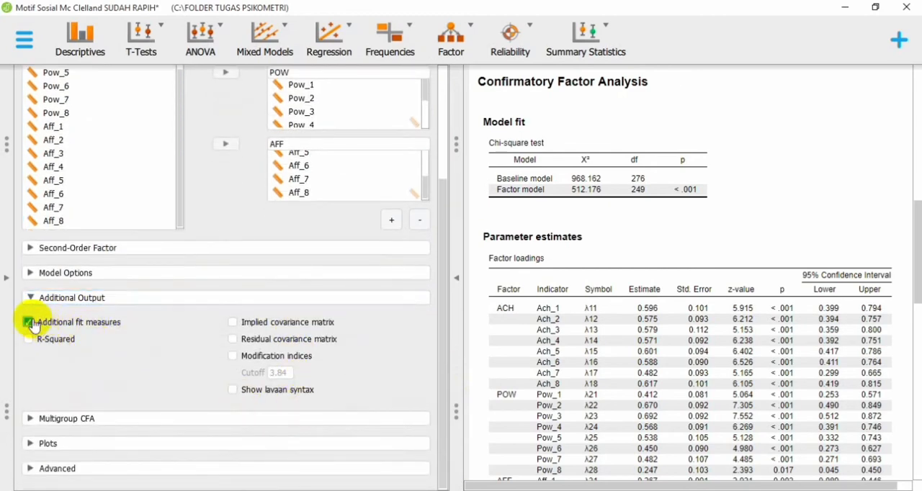
{"action": "left_click", "coordinate": [28, 340]}
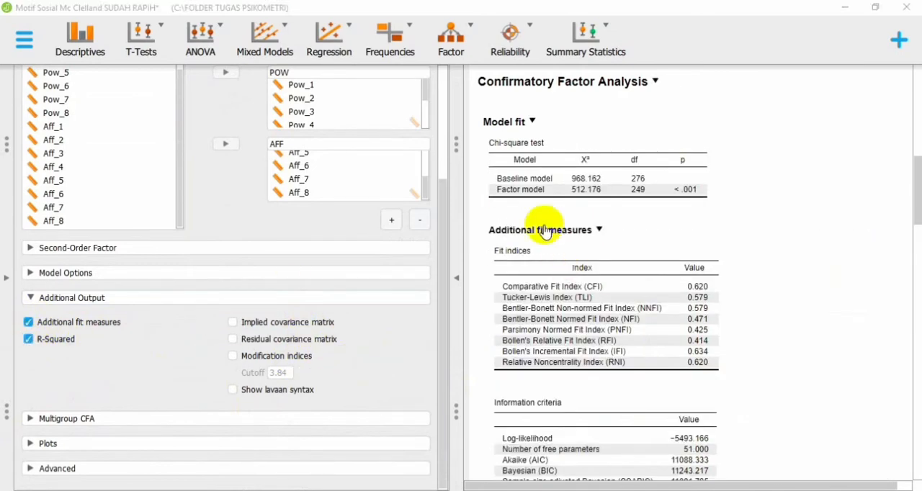
Step: Examine the additional fit measures, covering the fit indices, information criteria and other metrics such as RMSEA, SRMR and GFI
{"action": "scroll", "coordinate": [569, 309], "scroll_direction": "down", "scroll_amount": 5}
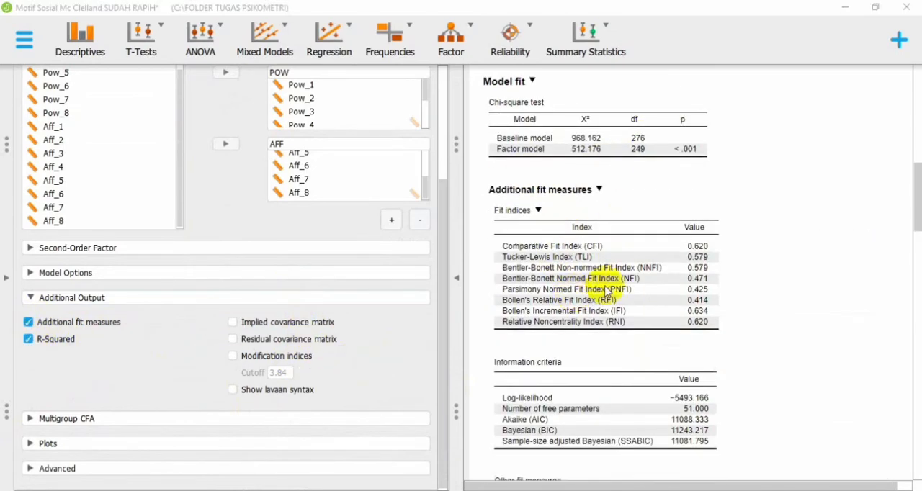
{"action": "scroll", "coordinate": [595, 358], "scroll_direction": "up", "scroll_amount": 3}
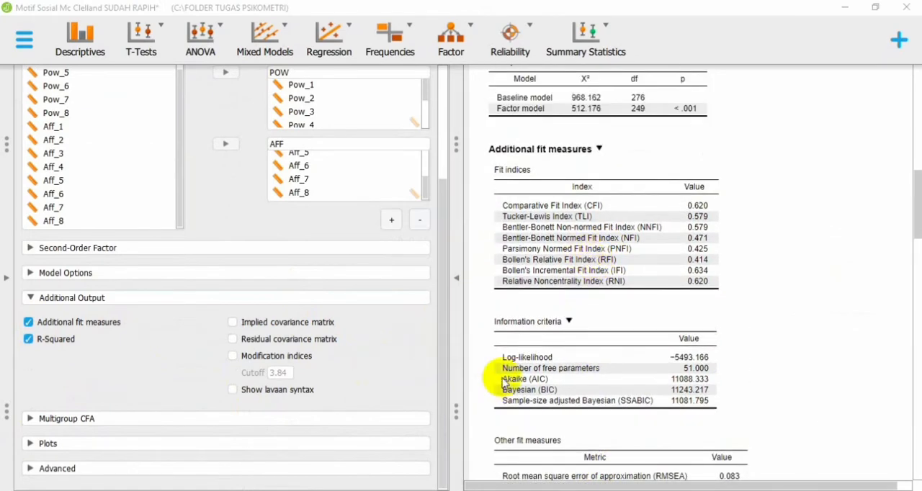
{"action": "scroll", "coordinate": [507, 380], "scroll_direction": "up", "scroll_amount": 1}
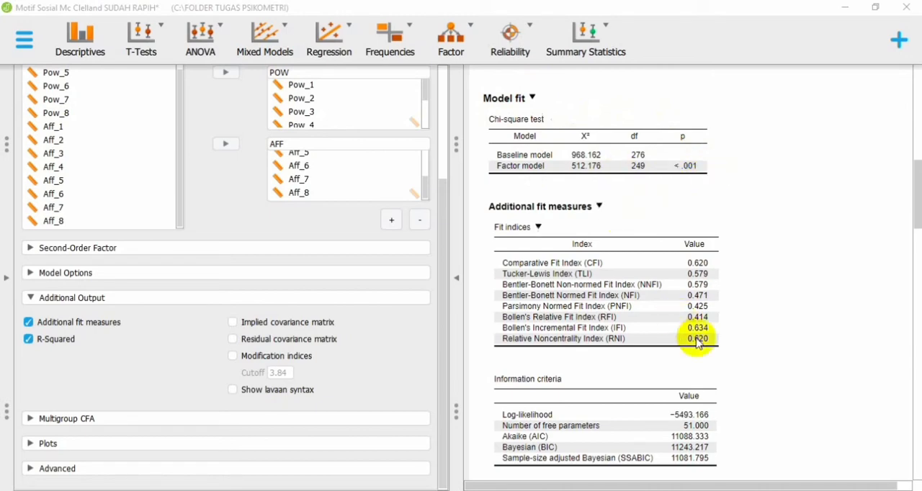
{"action": "scroll", "coordinate": [627, 248], "scroll_direction": "down", "scroll_amount": 1}
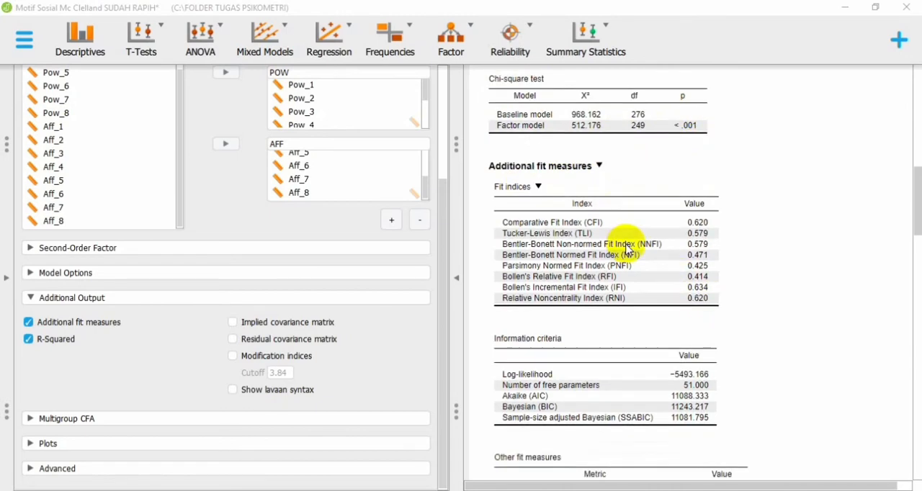
{"action": "scroll", "coordinate": [628, 248], "scroll_direction": "down", "scroll_amount": 1}
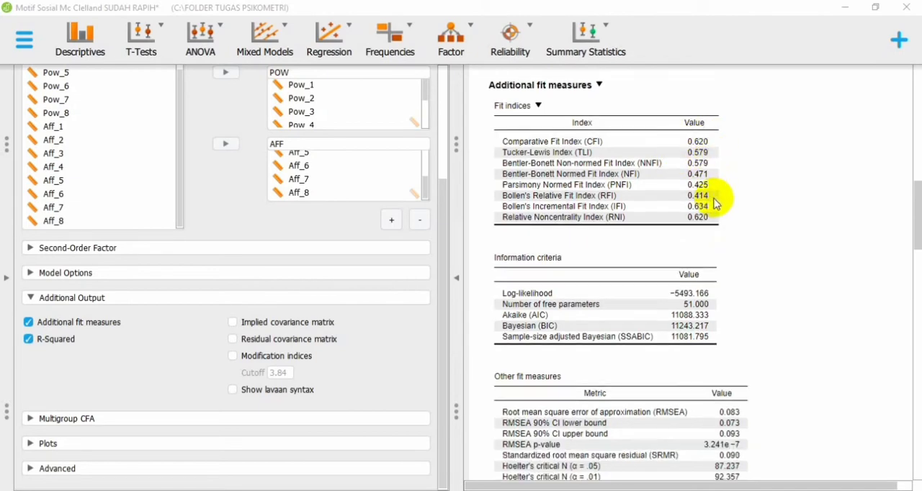
{"action": "scroll", "coordinate": [636, 212], "scroll_direction": "down", "scroll_amount": 2}
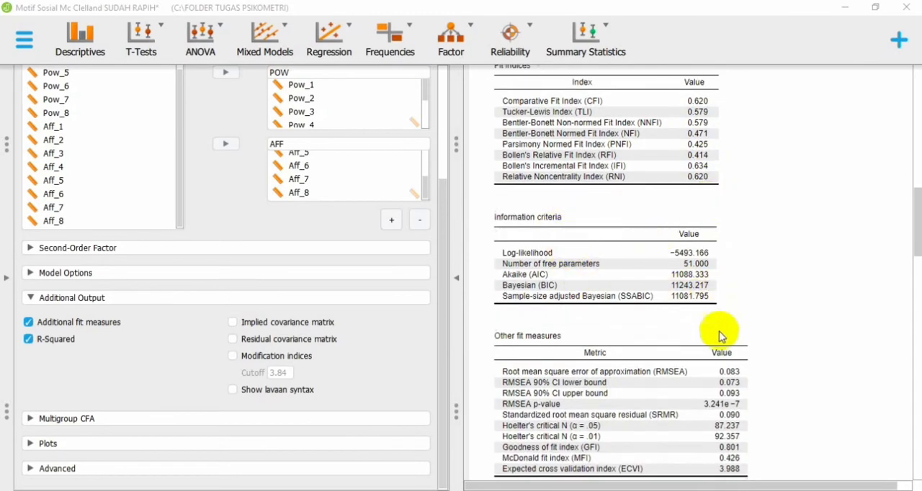
{"action": "scroll", "coordinate": [713, 346], "scroll_direction": "down", "scroll_amount": 1}
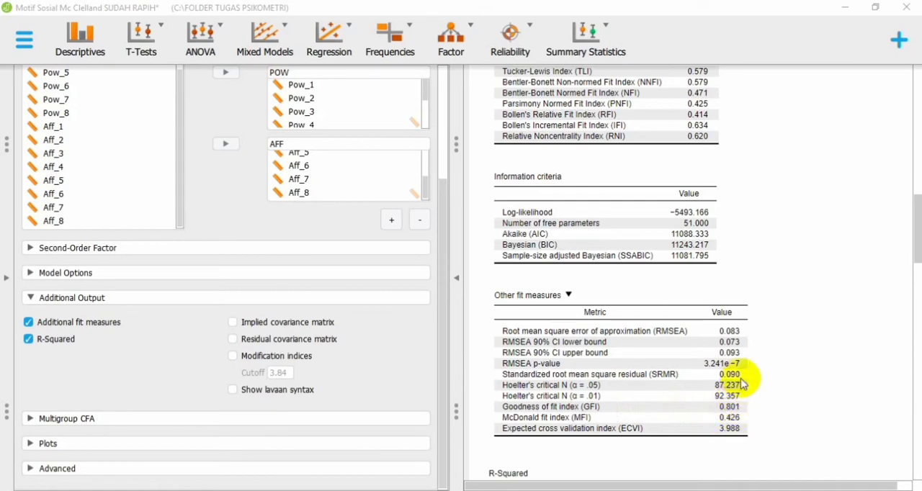
{"action": "scroll", "coordinate": [755, 238], "scroll_direction": "up", "scroll_amount": 3}
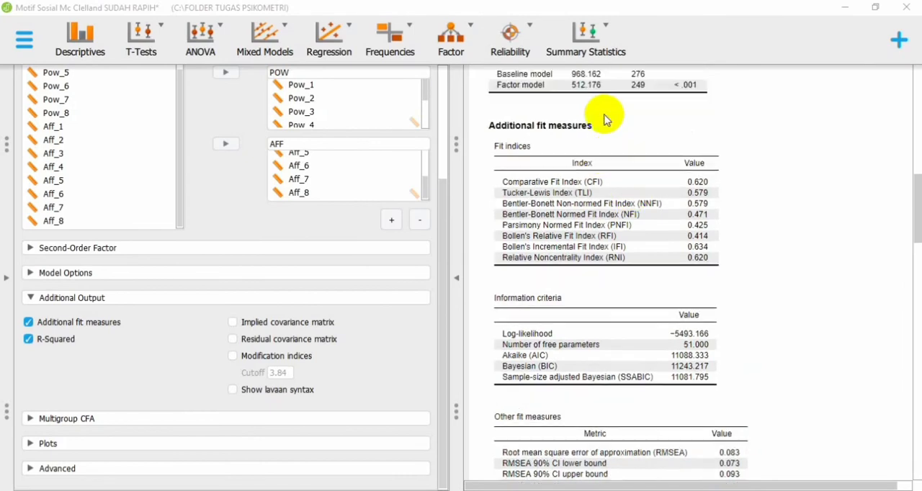
{"action": "scroll", "coordinate": [605, 120], "scroll_direction": "up", "scroll_amount": 2}
{"action": "scroll", "coordinate": [612, 136], "scroll_direction": "down", "scroll_amount": 3}
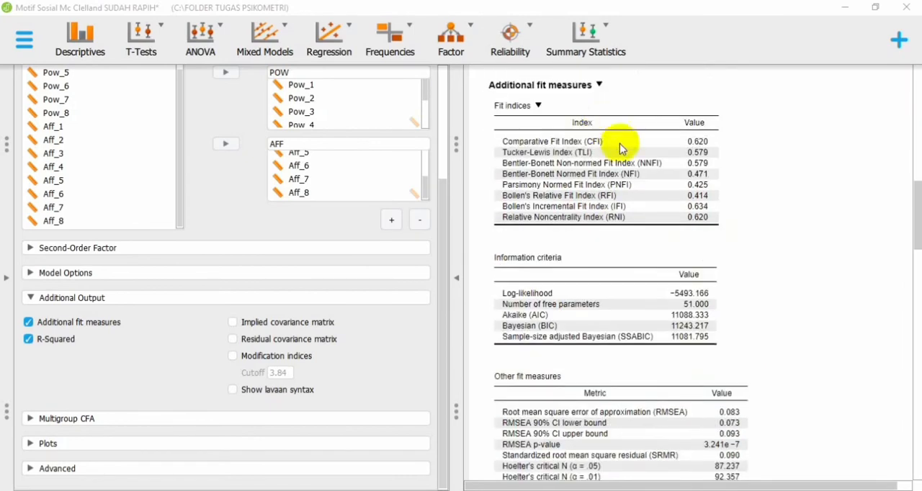
Step: Examine the other fit measures, the R-Squared table and the factor loadings under the parameter estimates
{"action": "scroll", "coordinate": [767, 257], "scroll_direction": "down", "scroll_amount": 4}
{"action": "scroll", "coordinate": [762, 262], "scroll_direction": "down", "scroll_amount": 4}
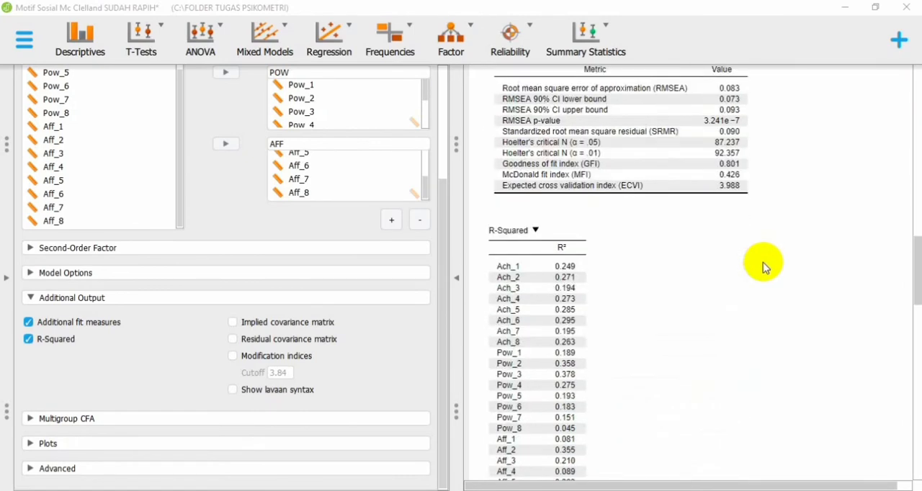
{"action": "scroll", "coordinate": [762, 262], "scroll_direction": "down", "scroll_amount": 9}
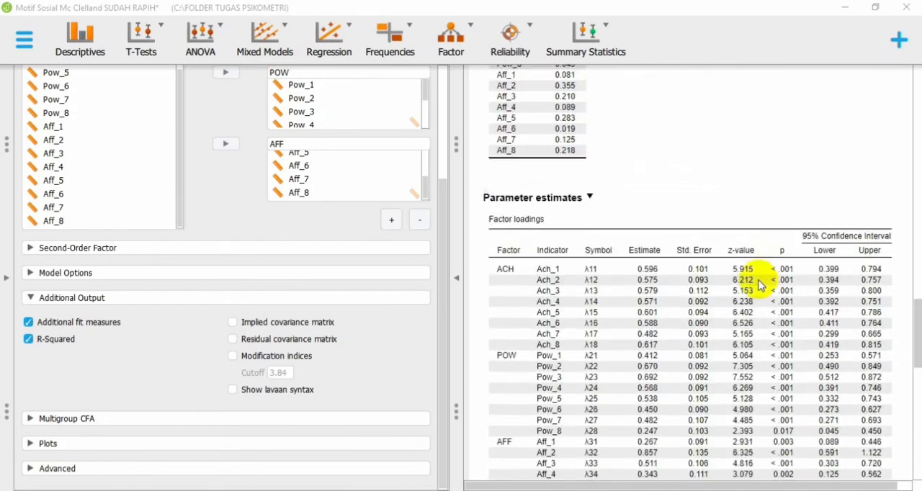
{"action": "left_click", "coordinate": [456, 278]}
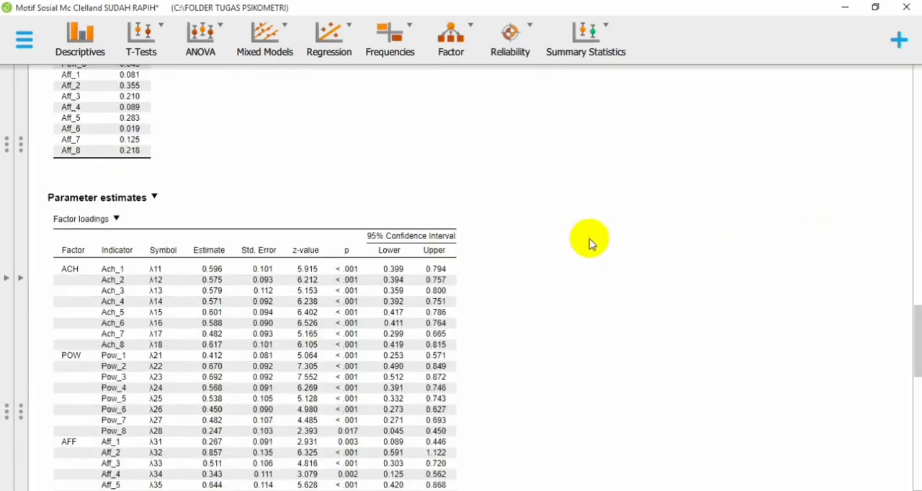
{"action": "scroll", "coordinate": [548, 250], "scroll_direction": "down", "scroll_amount": 1}
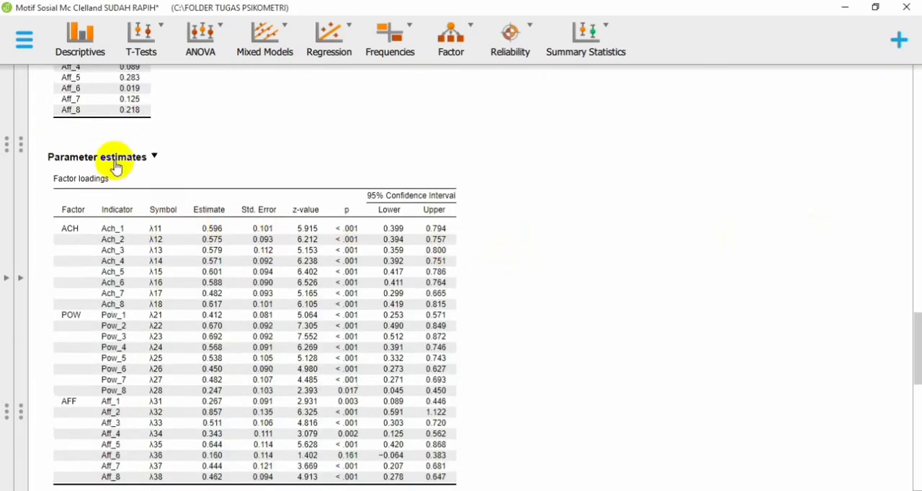
{"action": "scroll", "coordinate": [357, 245], "scroll_direction": "down", "scroll_amount": 1}
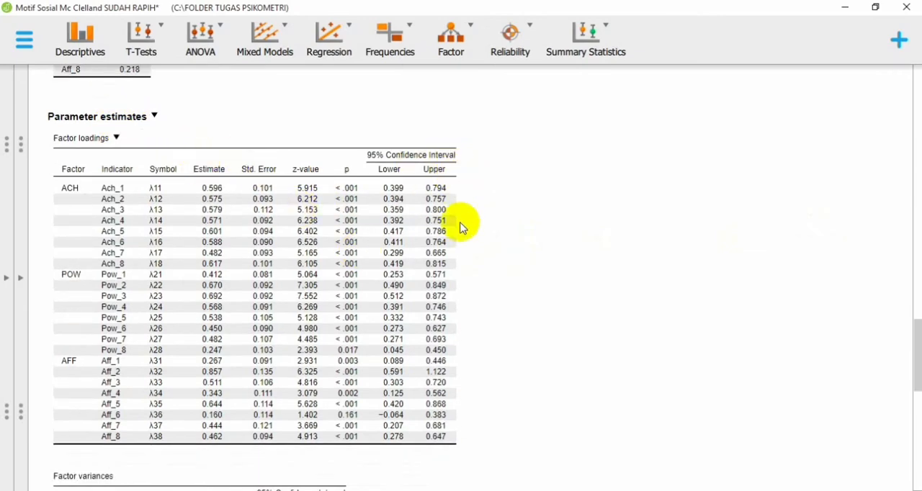
Step: Set the Confirmatory Factor Analysis standardization to All in the advanced options
{"action": "left_click", "coordinate": [25, 299]}
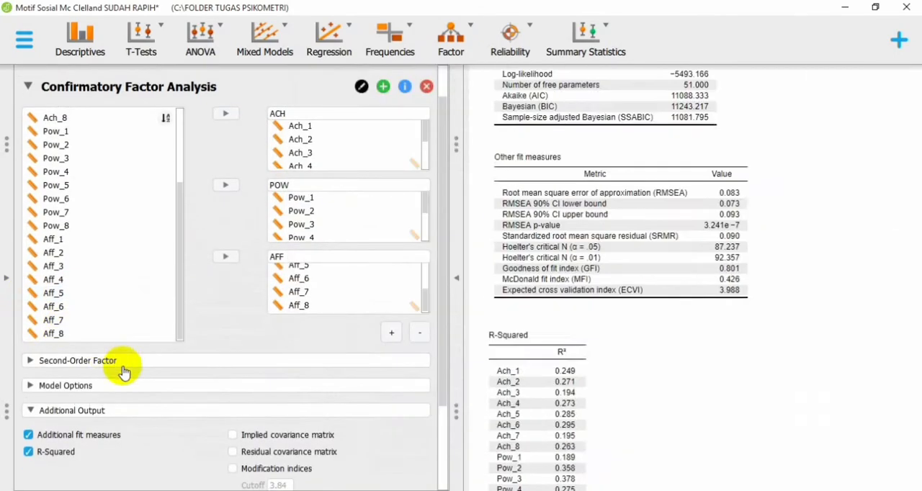
{"action": "scroll", "coordinate": [124, 369], "scroll_direction": "down", "scroll_amount": 3}
{"action": "left_click", "coordinate": [108, 469]}
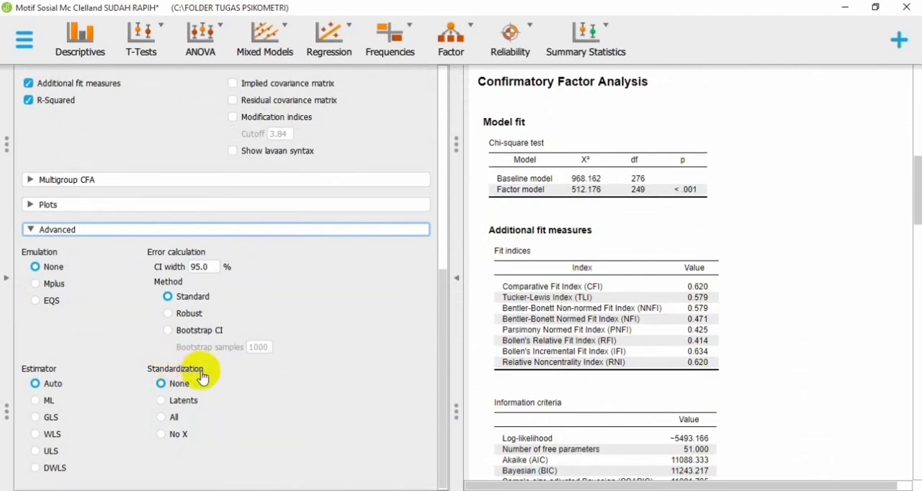
{"action": "left_click", "coordinate": [175, 417]}
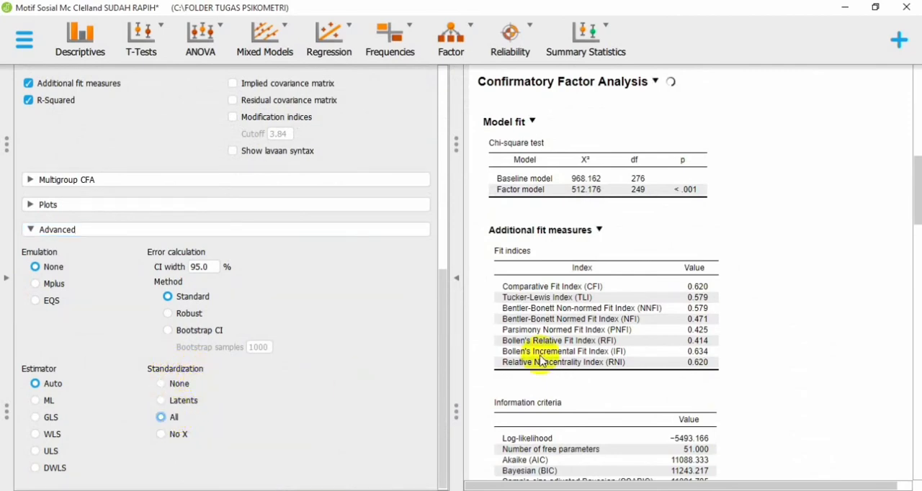
Step: Examine the updated Confirmatory Factor Analysis output, covering the fit measures and the standardized factor loadings, Std. Est. (all), of every item
{"action": "left_click", "coordinate": [454, 304]}
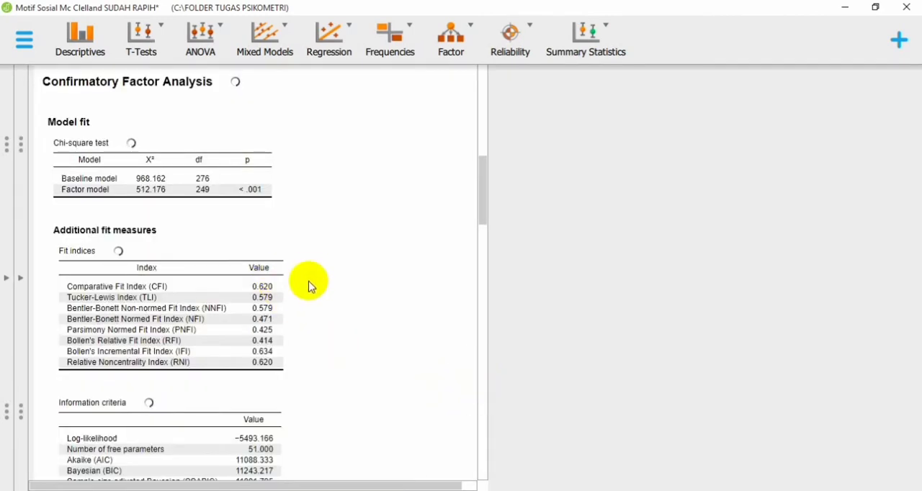
{"action": "scroll", "coordinate": [329, 304], "scroll_direction": "down", "scroll_amount": 4}
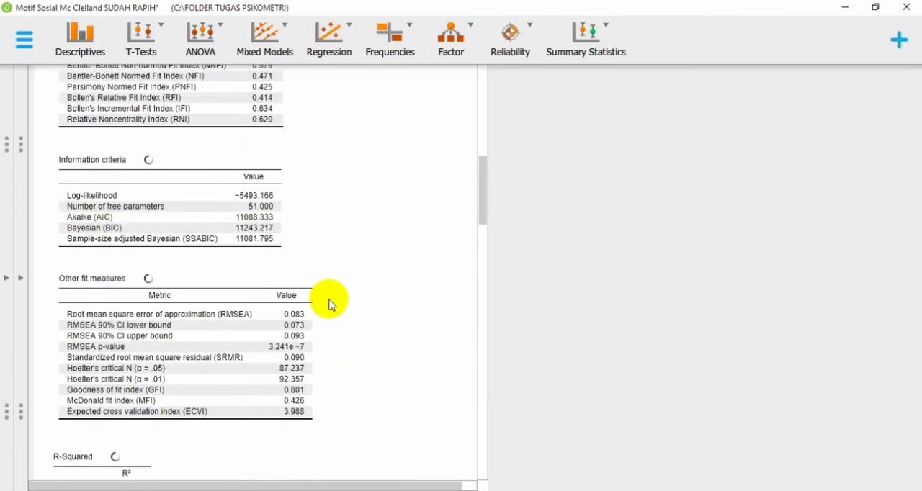
{"action": "scroll", "coordinate": [328, 303], "scroll_direction": "up", "scroll_amount": 2}
{"action": "left_click", "coordinate": [36, 272]}
{"action": "scroll", "coordinate": [293, 329], "scroll_direction": "down", "scroll_amount": 10}
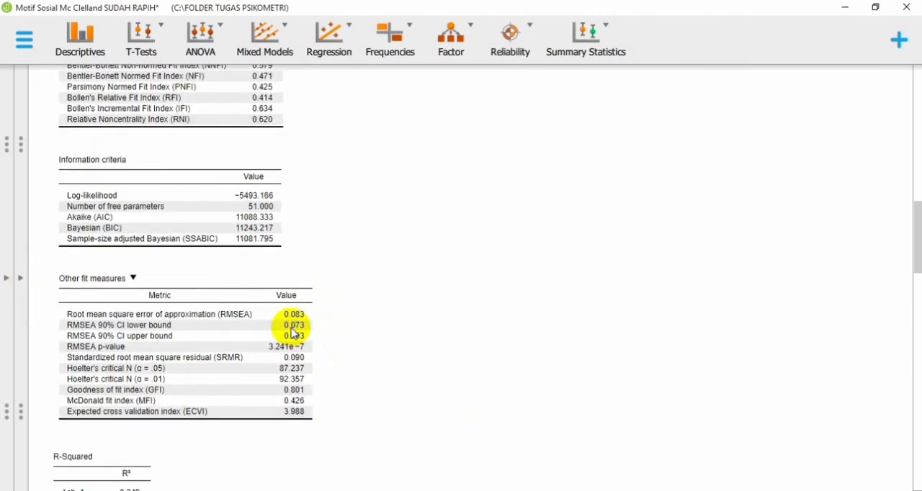
{"action": "scroll", "coordinate": [292, 337], "scroll_direction": "down", "scroll_amount": 5}
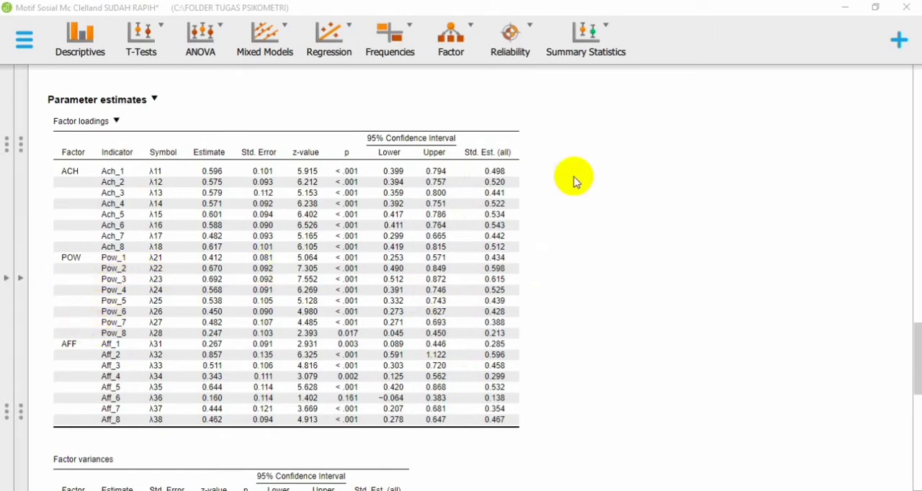
{"action": "left_click", "coordinate": [24, 279]}
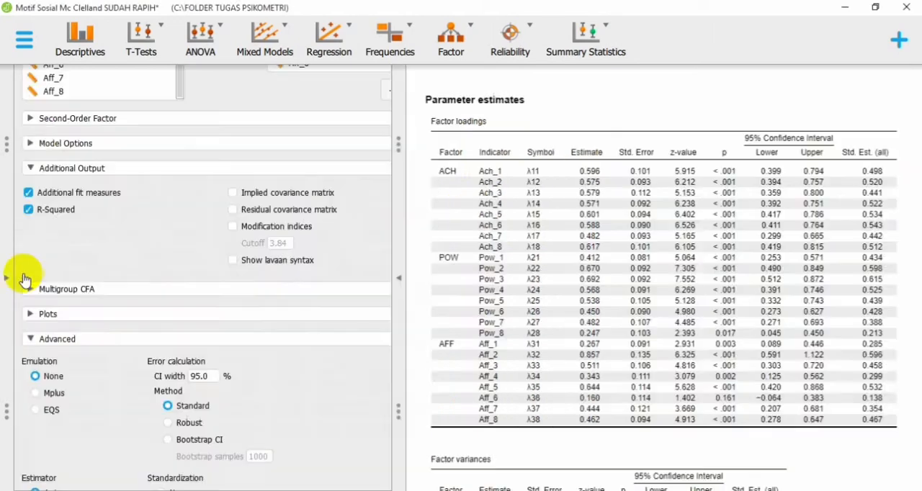
{"action": "scroll", "coordinate": [501, 333], "scroll_direction": "down", "scroll_amount": 15}
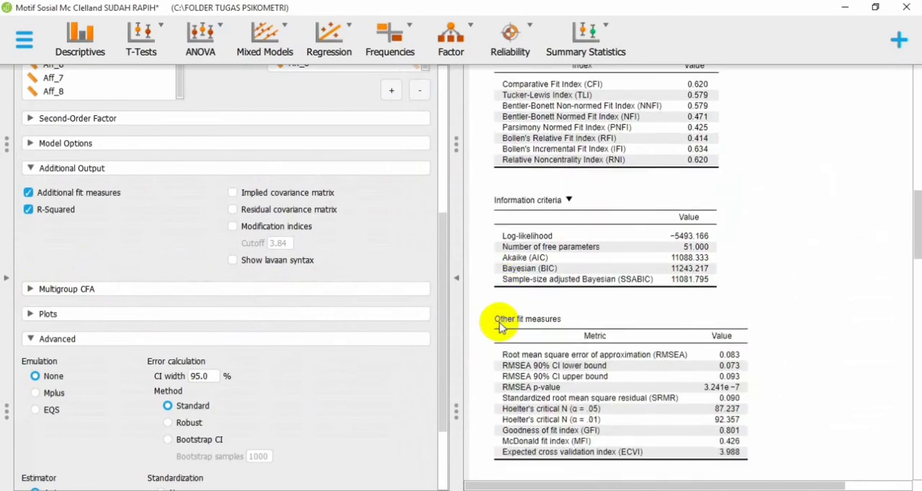
{"action": "scroll", "coordinate": [499, 322], "scroll_direction": "down", "scroll_amount": 3}
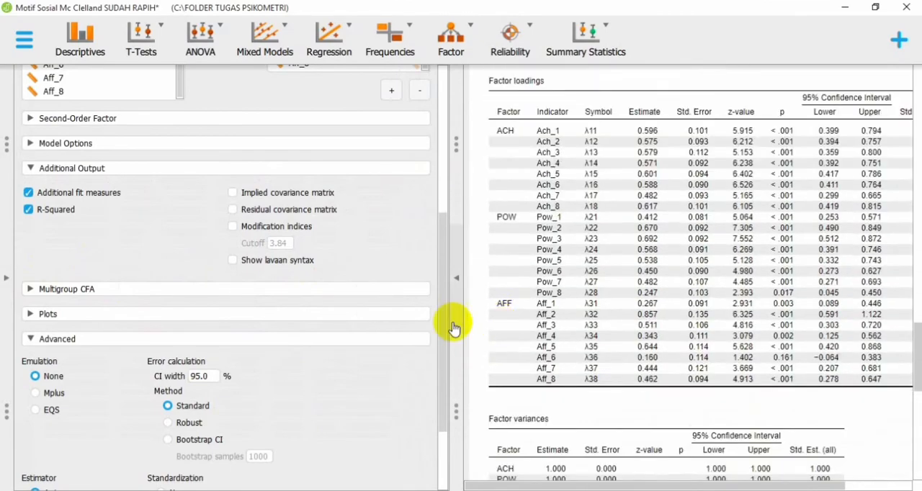
{"action": "left_click_drag", "start_coordinate": [629, 484], "coordinate": [693, 484]}
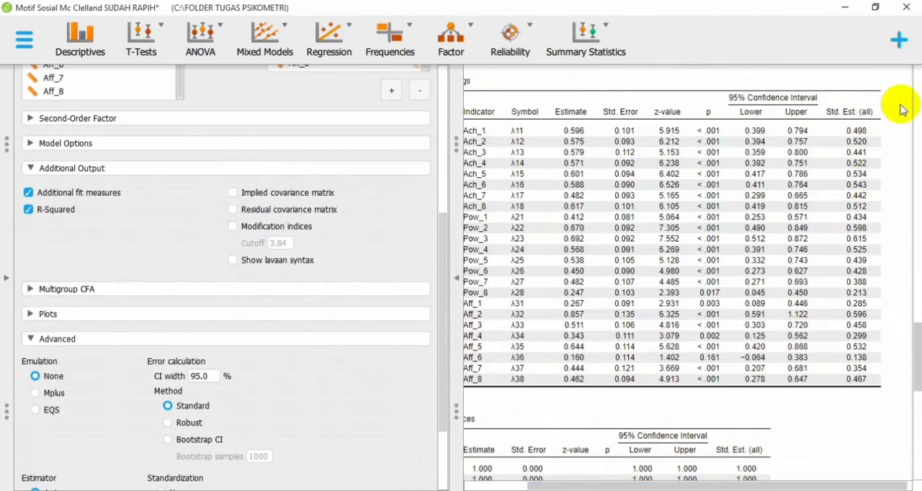
Step: Remove items Ach_1, Ach_3 and Ach_7 from the ACH factor
{"action": "left_click_drag", "start_coordinate": [440, 216], "coordinate": [442, 38]}
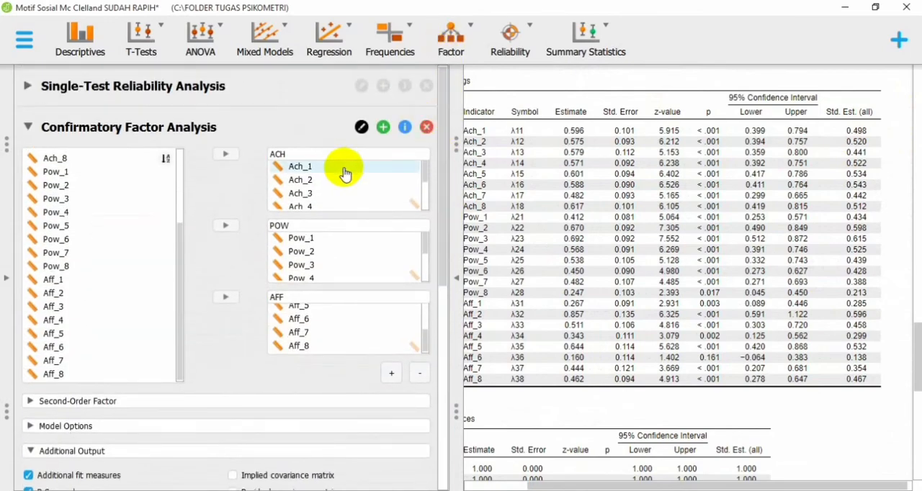
{"action": "left_click", "coordinate": [345, 173]}
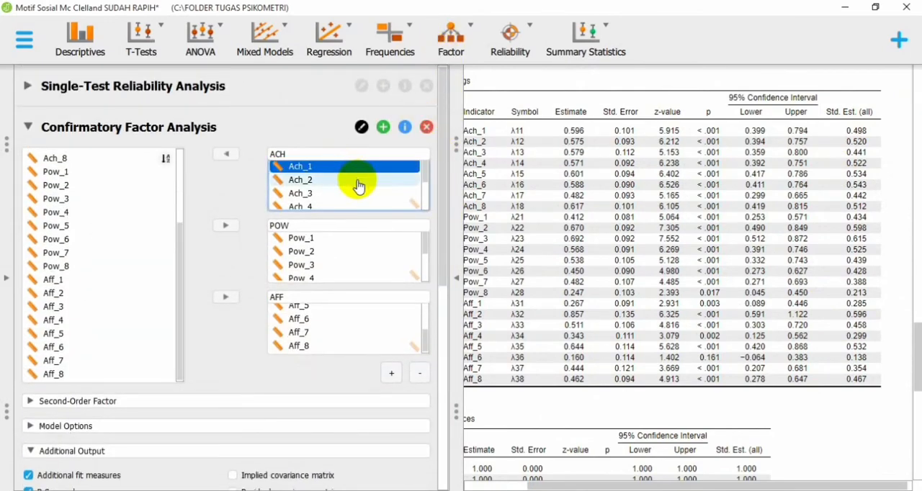
{"action": "left_click", "coordinate": [364, 195], "text": "ctrl"}
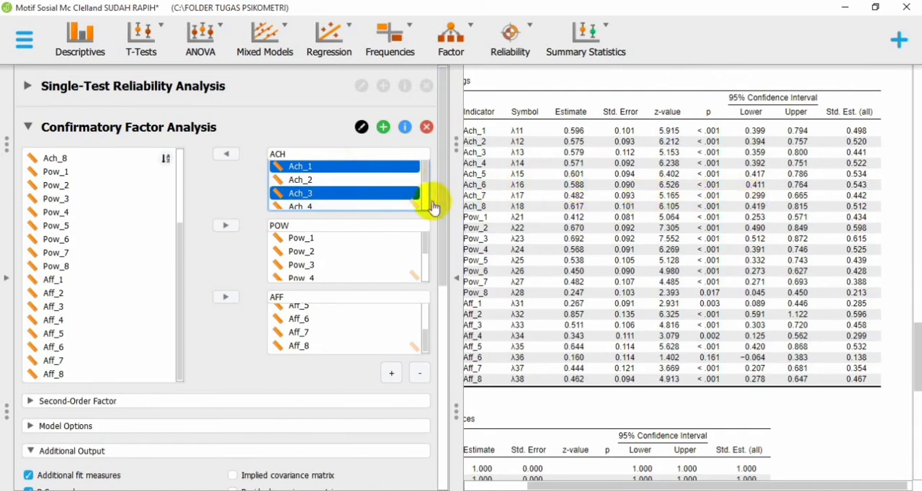
{"action": "scroll", "coordinate": [428, 179], "scroll_direction": "down", "scroll_amount": 2}
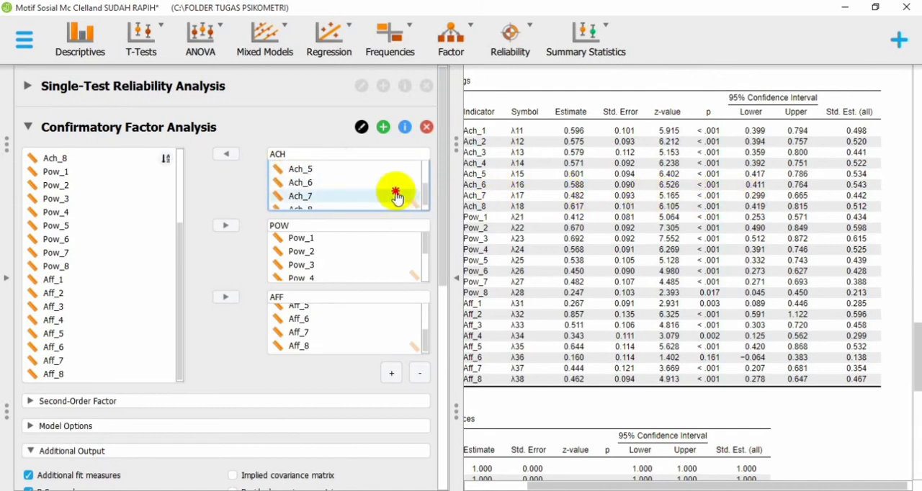
{"action": "left_click", "coordinate": [396, 194]}
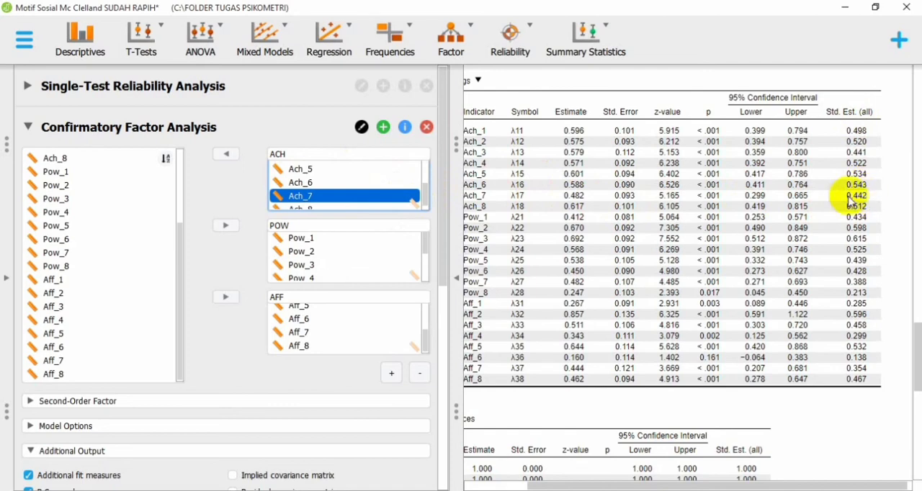
{"action": "left_click", "coordinate": [228, 154]}
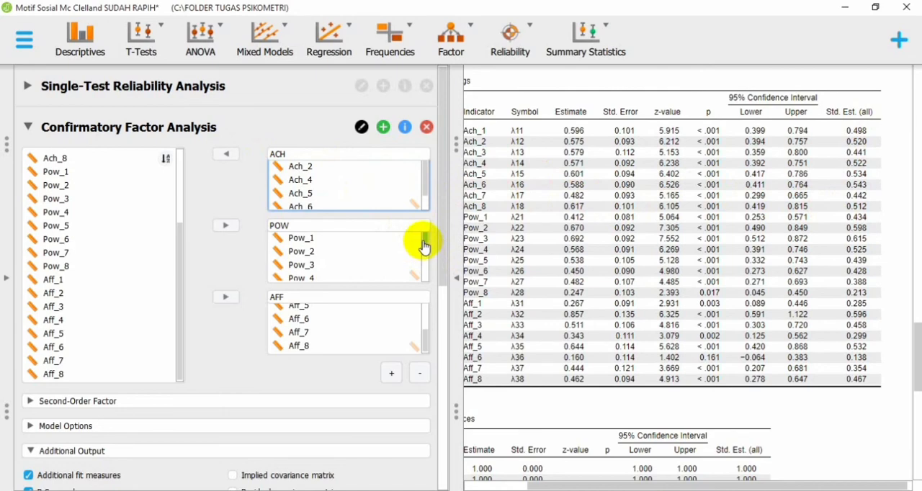
Step: Remove items Pow_1, Pow_5, Pow_6, Pow_7 and Pow_8 from the POW factor
{"action": "left_click_drag", "start_coordinate": [424, 247], "coordinate": [438, 206]}
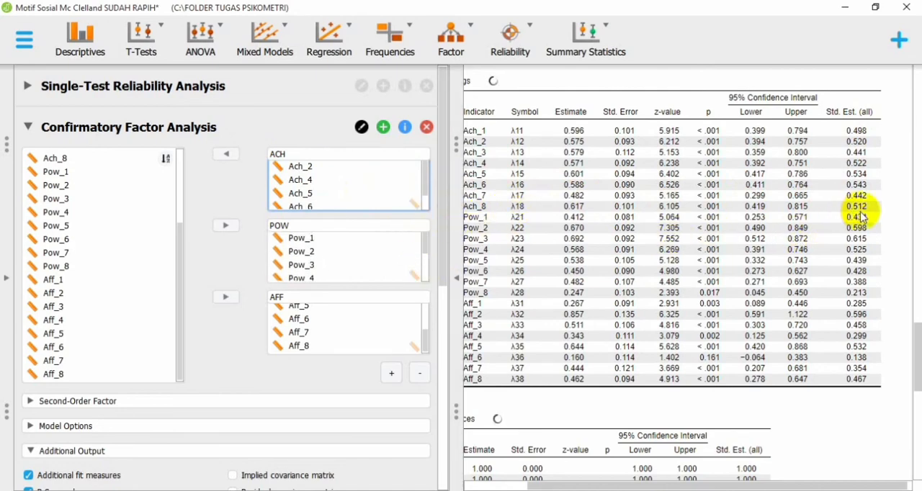
{"action": "left_click", "coordinate": [341, 238]}
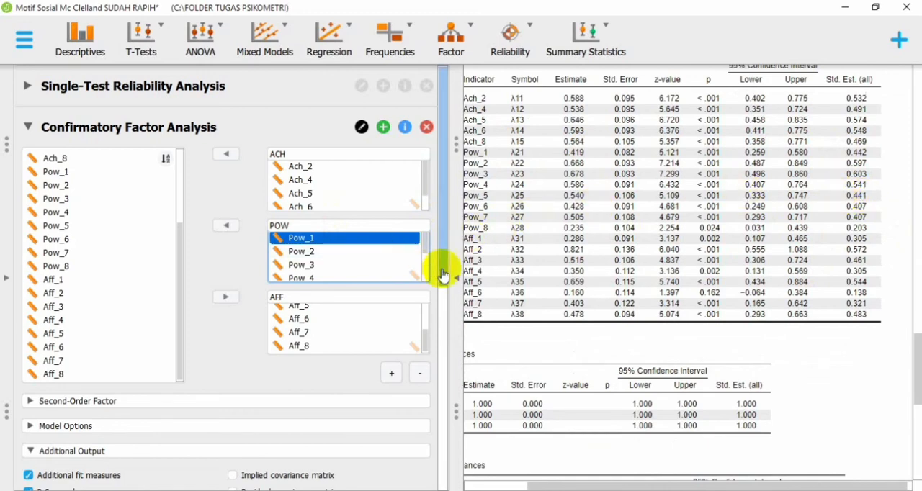
{"action": "left_click_drag", "start_coordinate": [423, 249], "coordinate": [426, 262]}
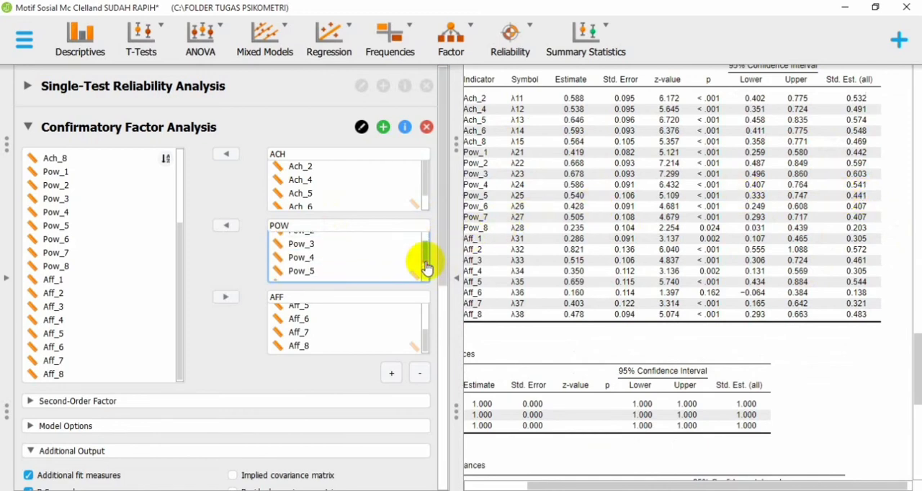
{"action": "left_click", "coordinate": [390, 270]}
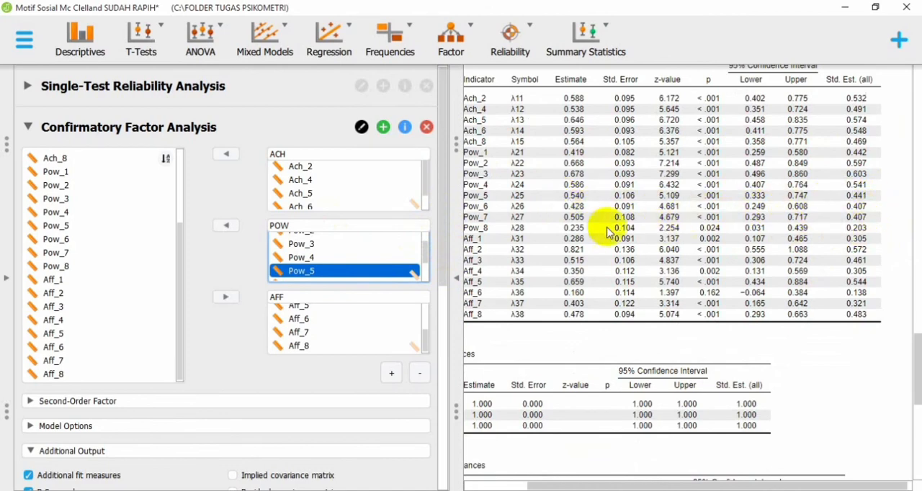
{"action": "left_click_drag", "start_coordinate": [429, 246], "coordinate": [430, 271]}
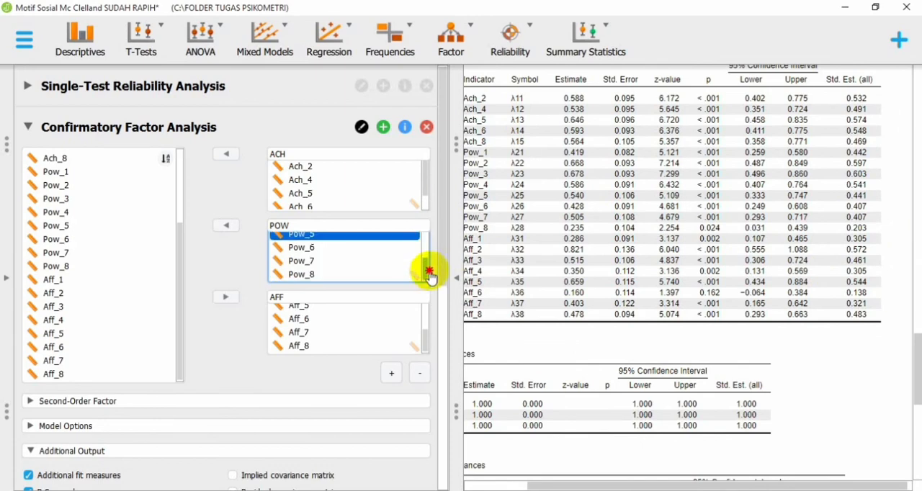
{"action": "left_click", "coordinate": [372, 249], "text": "ctrl"}
{"action": "left_click_drag", "start_coordinate": [373, 265], "coordinate": [372, 275]}
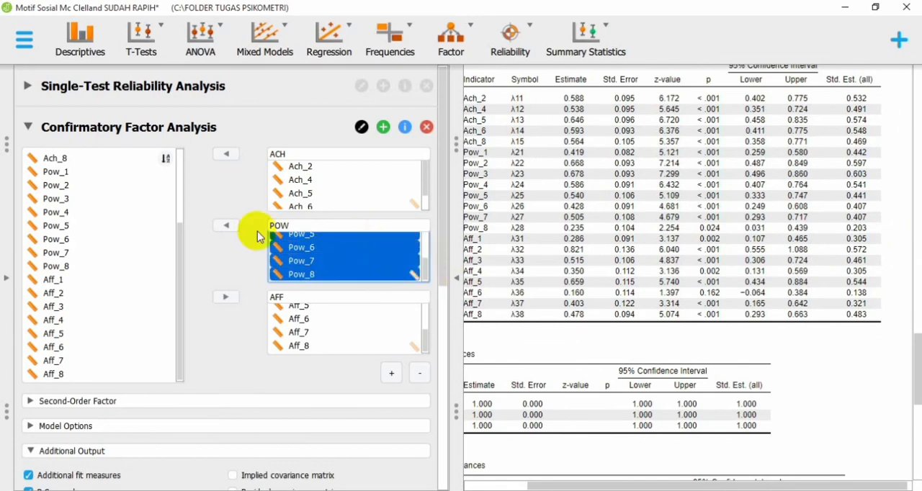
{"action": "left_click", "coordinate": [227, 225]}
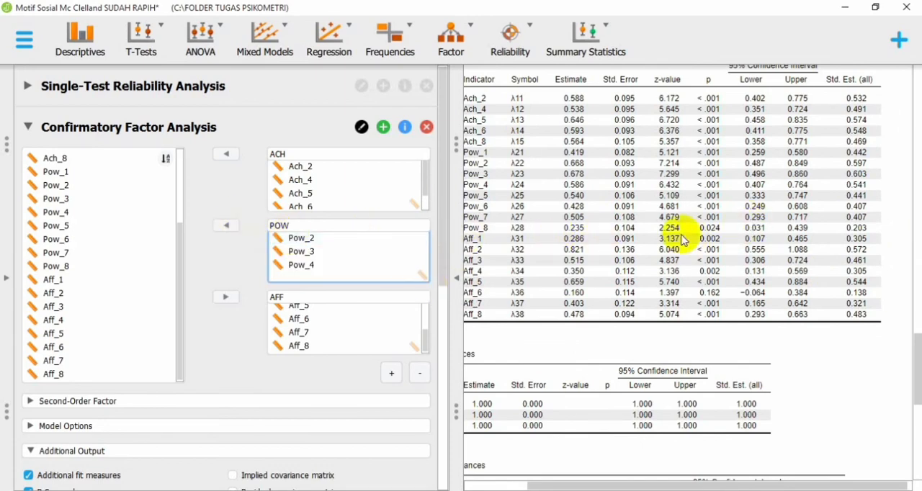
Step: Remove items Aff_1, Aff_4, Aff_6 and Aff_8 from the AFF factor
{"action": "left_click_drag", "start_coordinate": [425, 339], "coordinate": [432, 260]}
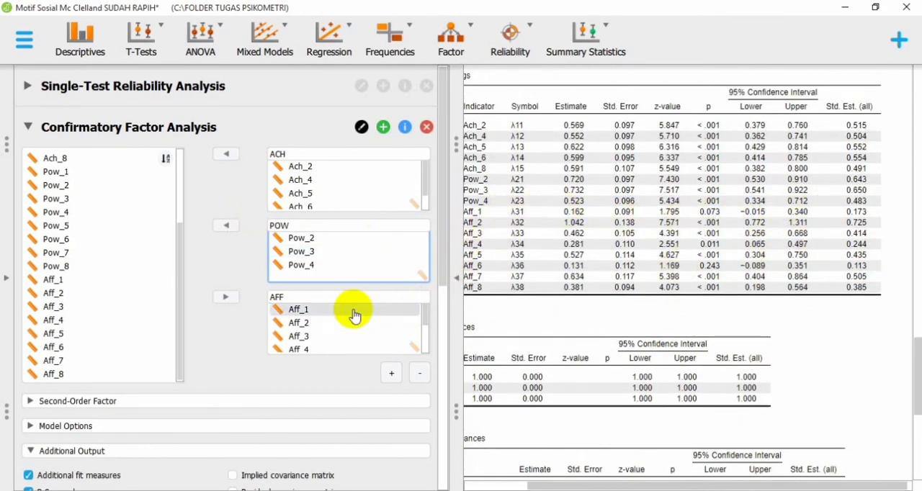
{"action": "left_click", "coordinate": [391, 311]}
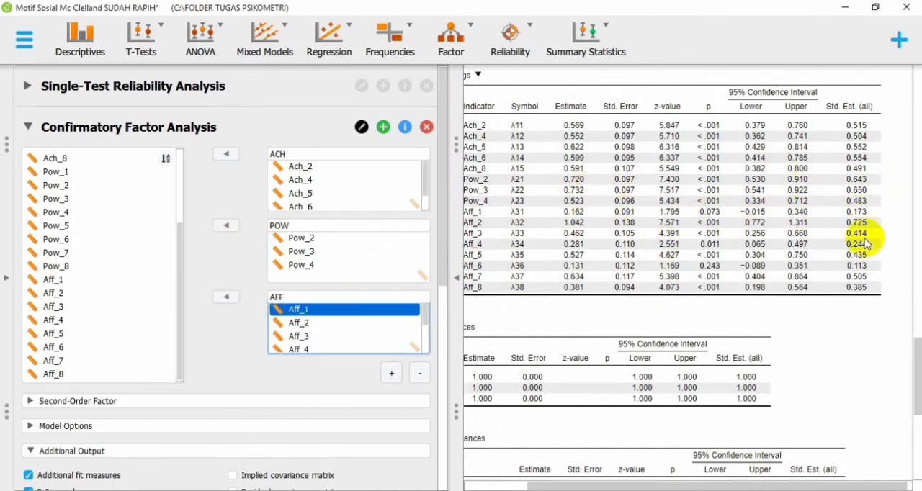
{"action": "left_click", "coordinate": [342, 336], "text": "ctrl"}
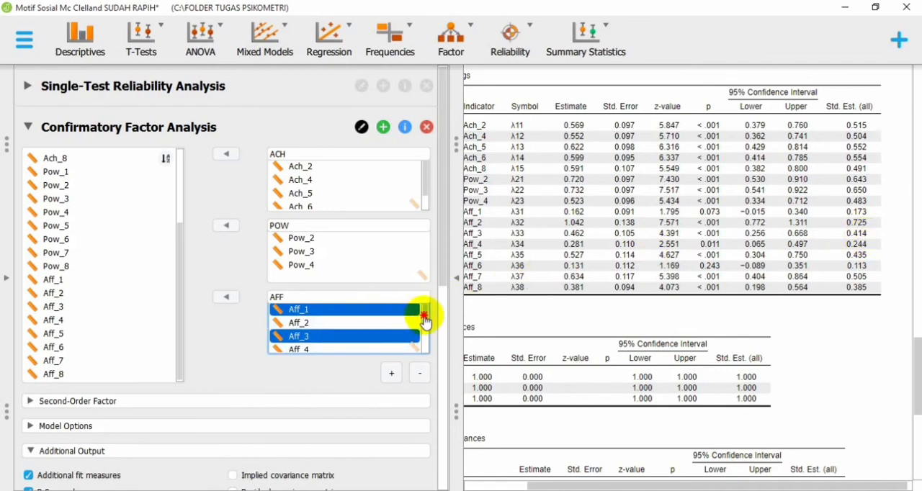
{"action": "left_click_drag", "start_coordinate": [425, 317], "coordinate": [422, 345]}
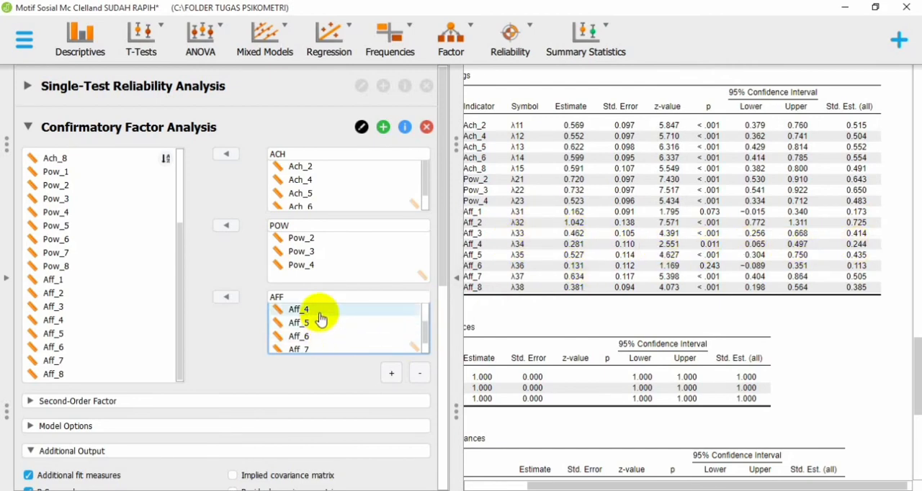
{"action": "left_click", "coordinate": [317, 312]}
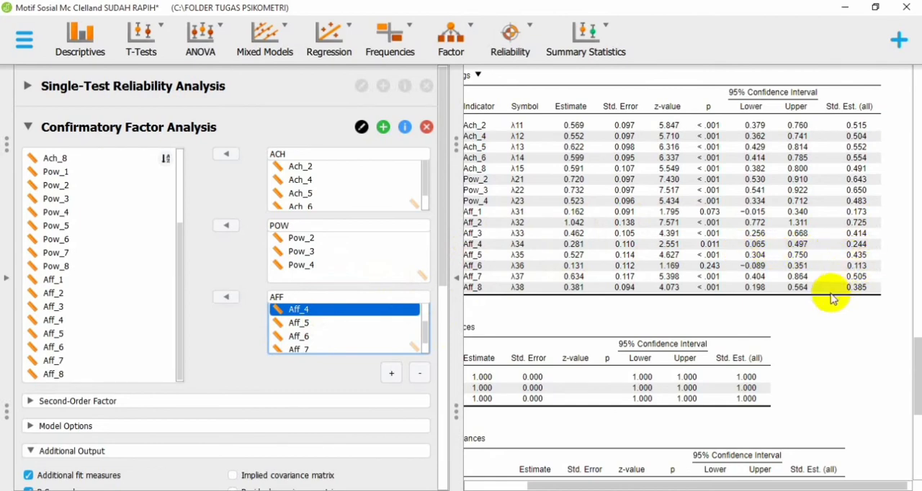
{"action": "left_click", "coordinate": [349, 324], "text": "shift"}
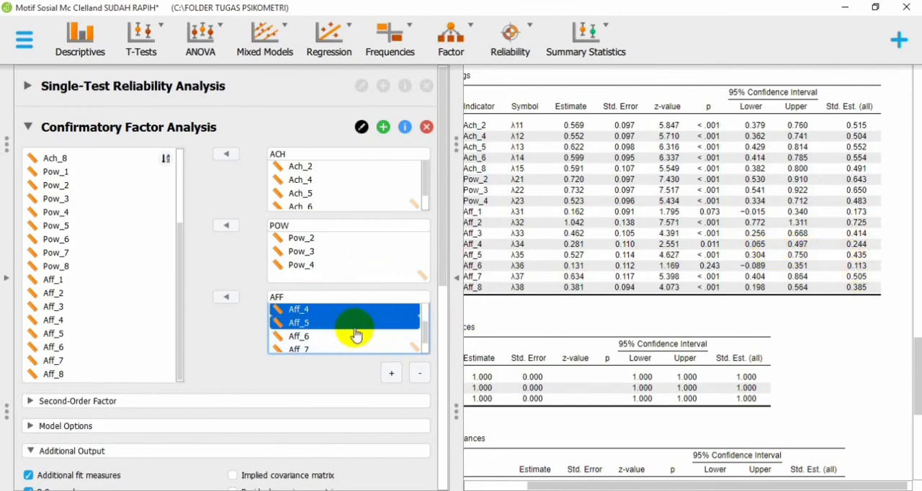
{"action": "left_click", "coordinate": [356, 335], "text": "shift"}
{"action": "left_click", "coordinate": [424, 333]}
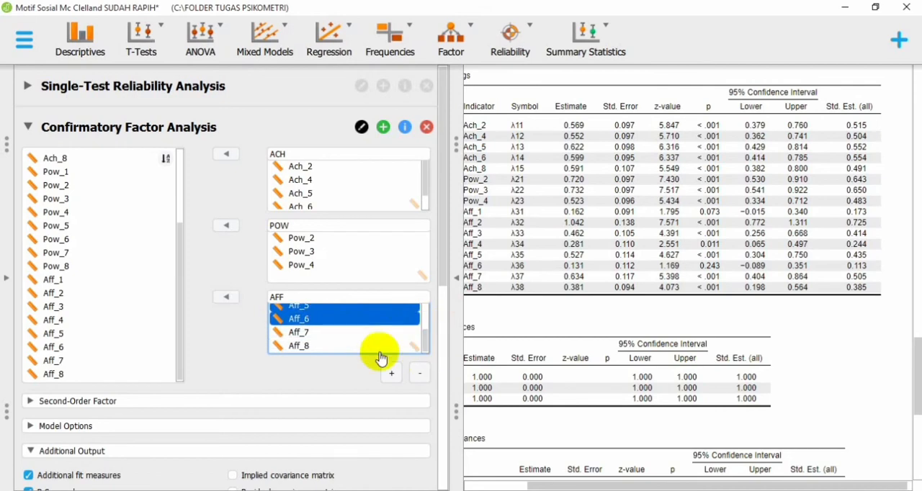
{"action": "left_click", "coordinate": [378, 349]}
{"action": "left_click", "coordinate": [353, 319], "text": "ctrl"}
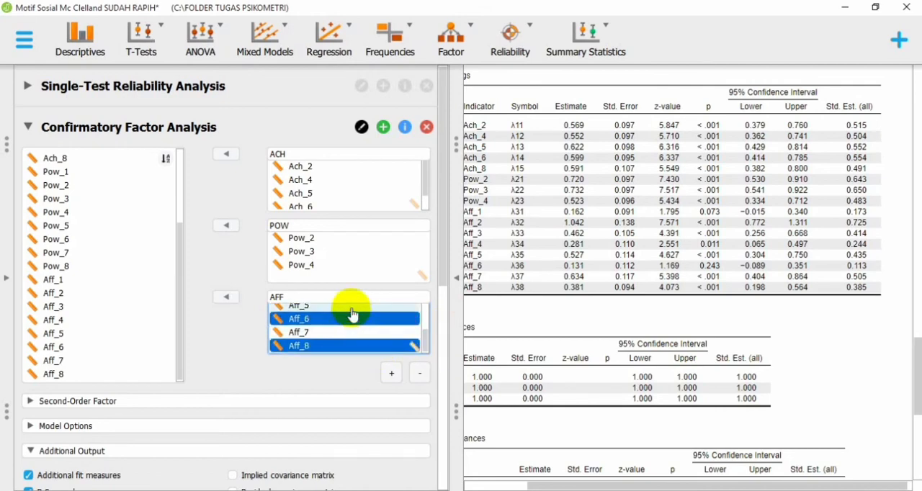
{"action": "left_click", "coordinate": [351, 309], "text": "ctrl"}
{"action": "left_click_drag", "start_coordinate": [425, 338], "coordinate": [423, 320]}
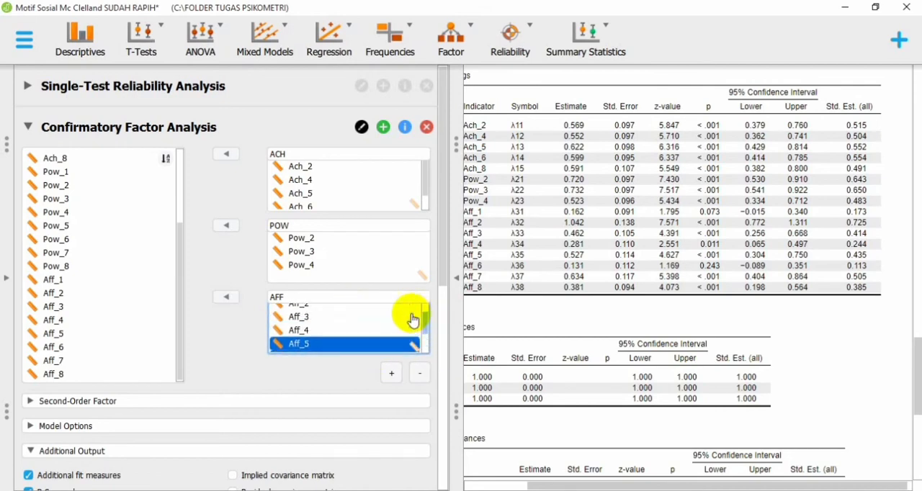
{"action": "left_click", "coordinate": [384, 329], "text": "ctrl"}
{"action": "left_click", "coordinate": [383, 317], "text": "ctrl"}
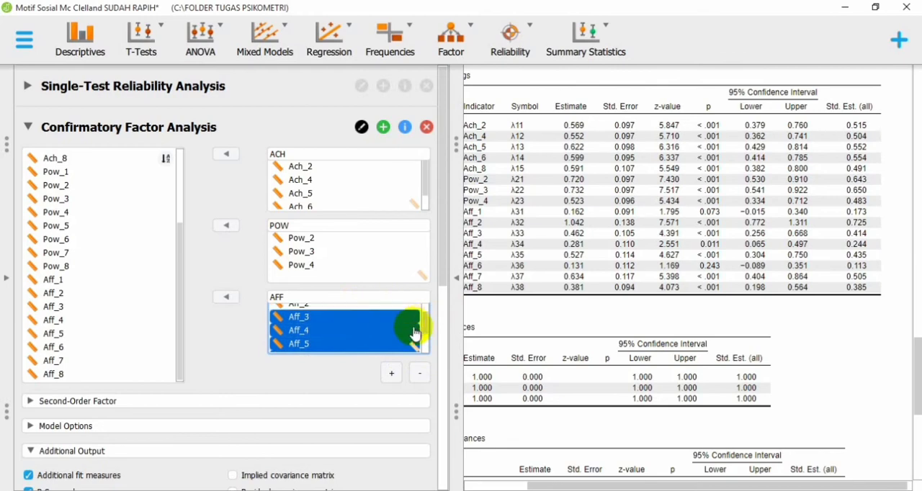
{"action": "left_click_drag", "start_coordinate": [424, 329], "coordinate": [422, 297]}
{"action": "left_click", "coordinate": [387, 310], "text": "ctrl"}
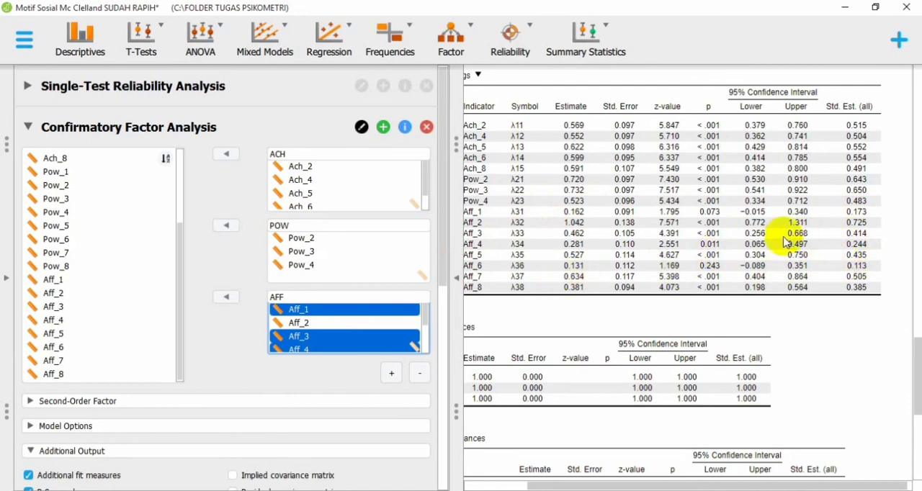
{"action": "left_click", "coordinate": [337, 336], "text": "ctrl"}
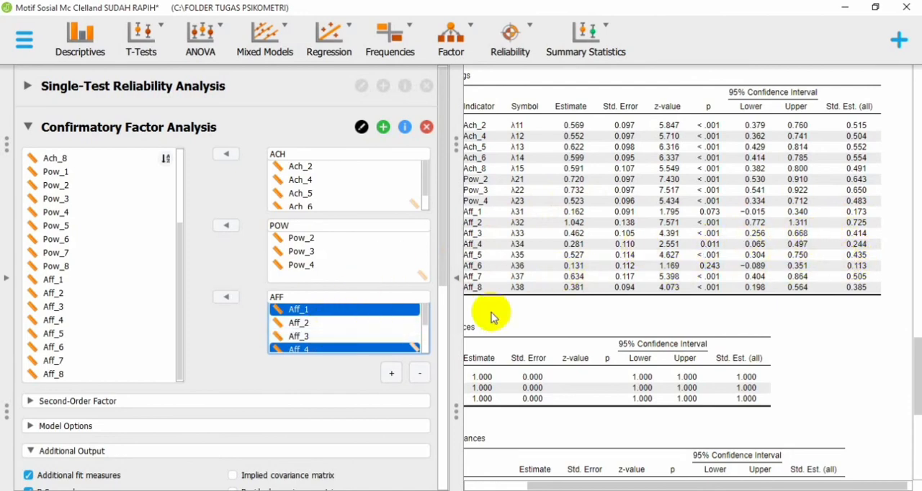
{"action": "left_click_drag", "start_coordinate": [425, 321], "coordinate": [413, 335]}
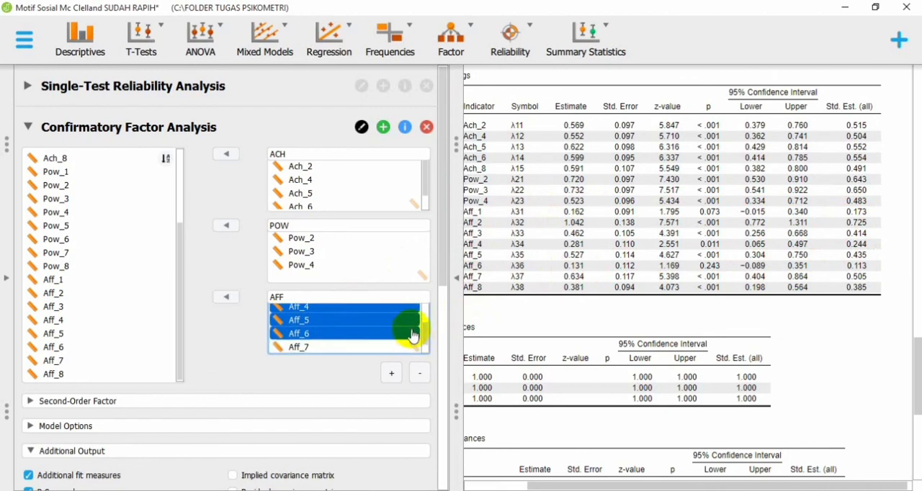
{"action": "left_click", "coordinate": [408, 321], "text": "ctrl"}
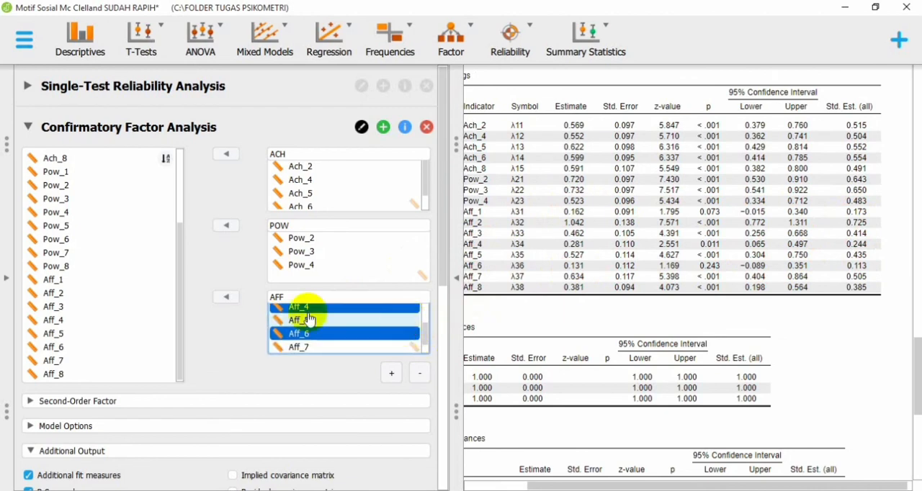
{"action": "left_click", "coordinate": [235, 303]}
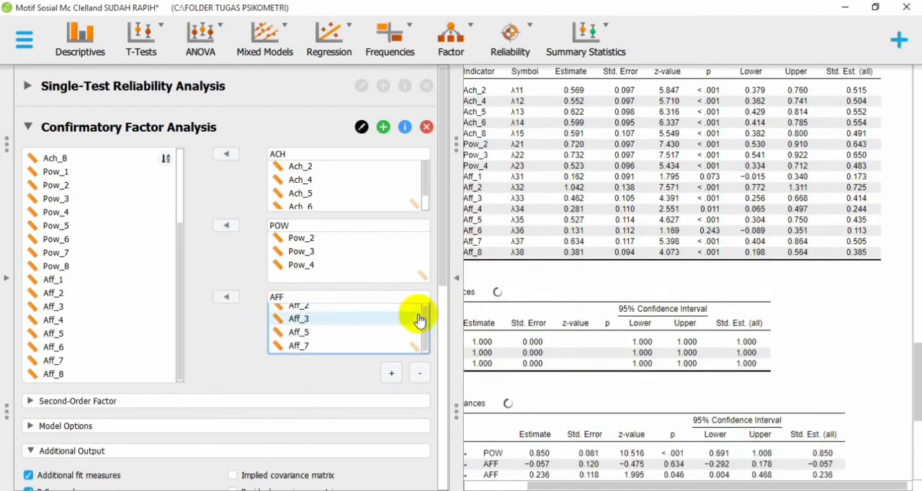
Step: Hide the analysis options and examine the recalculated CFA output, comparing the chi-square test, CFI, TLI, RMSEA, SRMR, GFI and standardized factor loadings
{"action": "scroll", "coordinate": [418, 319], "scroll_direction": "down", "scroll_amount": 2}
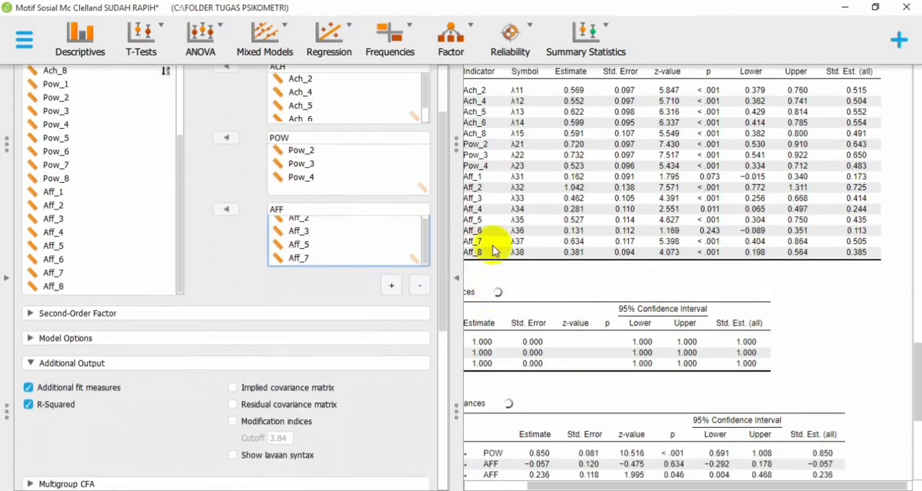
{"action": "left_click", "coordinate": [462, 301]}
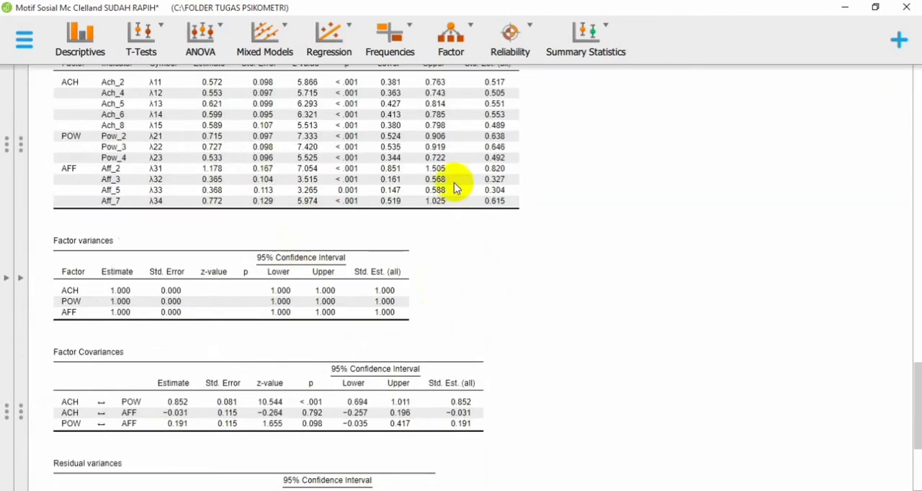
{"action": "scroll", "coordinate": [497, 183], "scroll_direction": "up", "scroll_amount": 2}
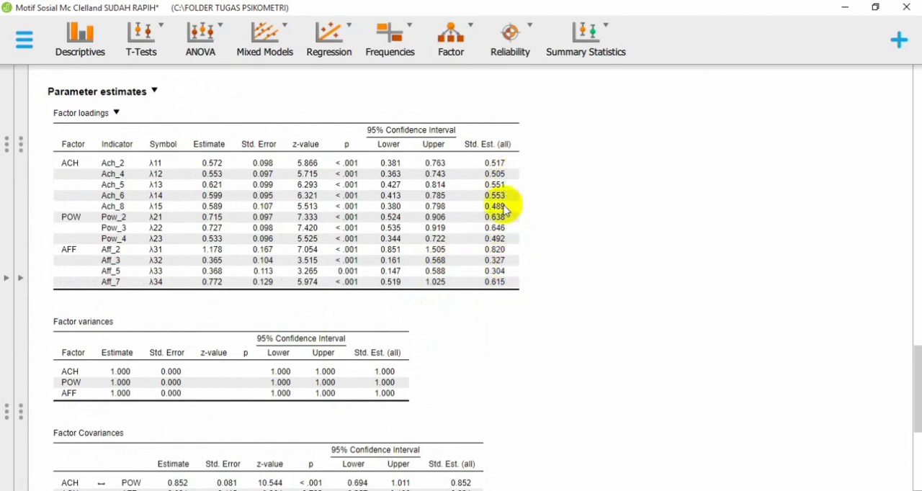
{"action": "scroll", "coordinate": [504, 237], "scroll_direction": "up", "scroll_amount": 5}
{"action": "scroll", "coordinate": [504, 230], "scroll_direction": "up", "scroll_amount": 3}
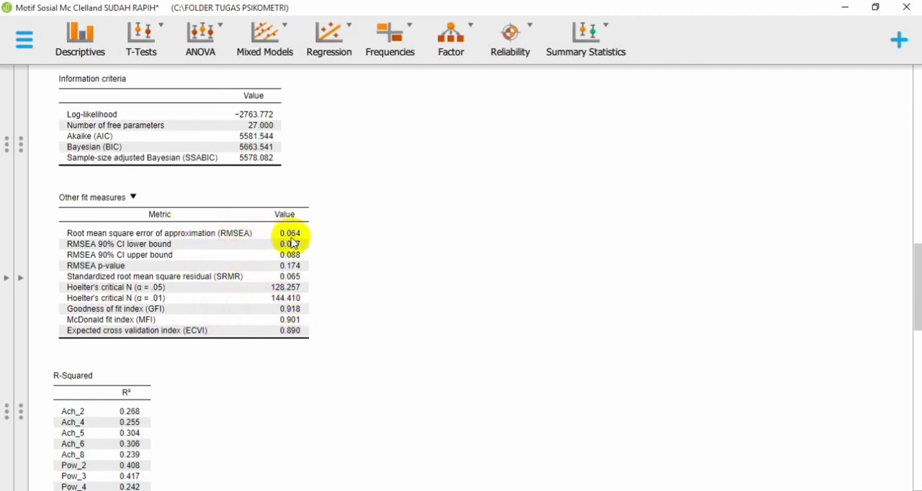
{"action": "scroll", "coordinate": [292, 244], "scroll_direction": "up", "scroll_amount": 5}
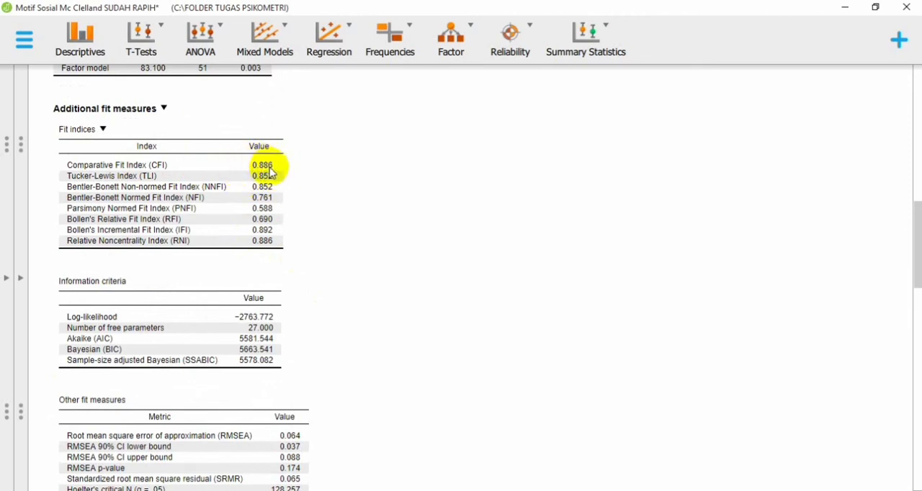
{"action": "scroll", "coordinate": [222, 171], "scroll_direction": "down", "scroll_amount": 10}
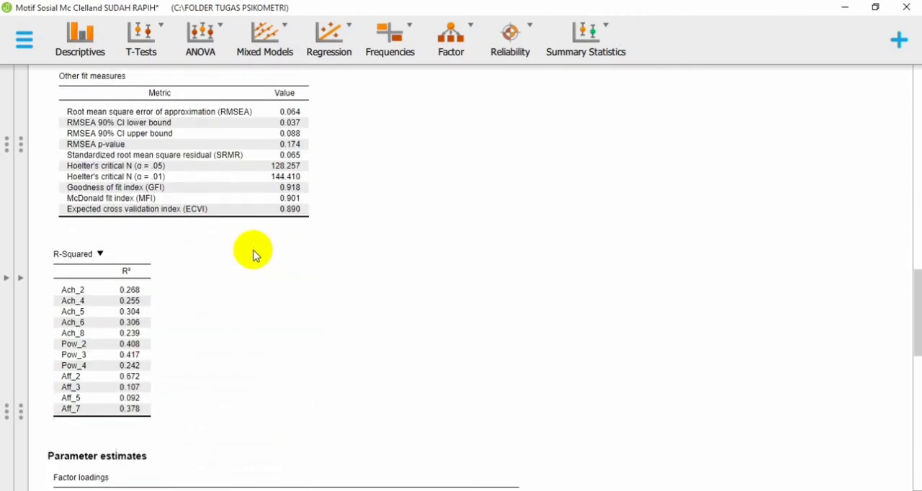
{"action": "scroll", "coordinate": [139, 275], "scroll_direction": "down", "scroll_amount": 3}
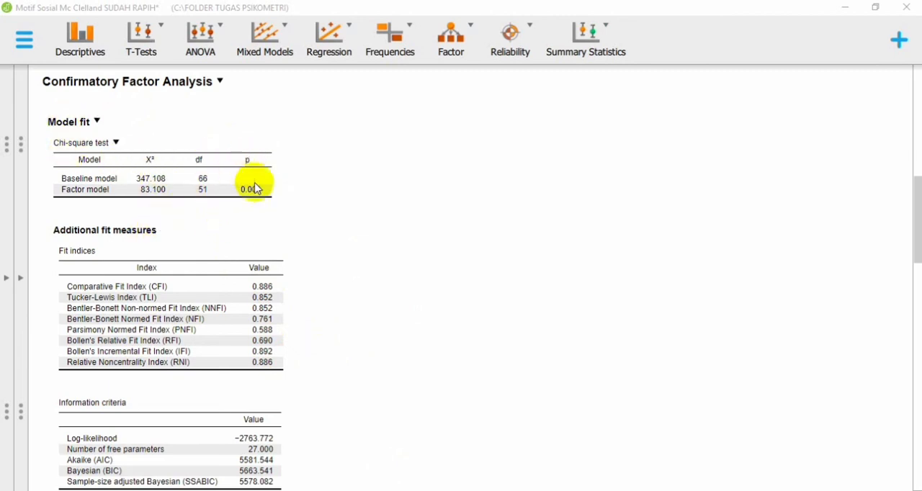
{"action": "scroll", "coordinate": [245, 240], "scroll_direction": "down", "scroll_amount": 3}
{"action": "scroll", "coordinate": [245, 241], "scroll_direction": "down", "scroll_amount": 3}
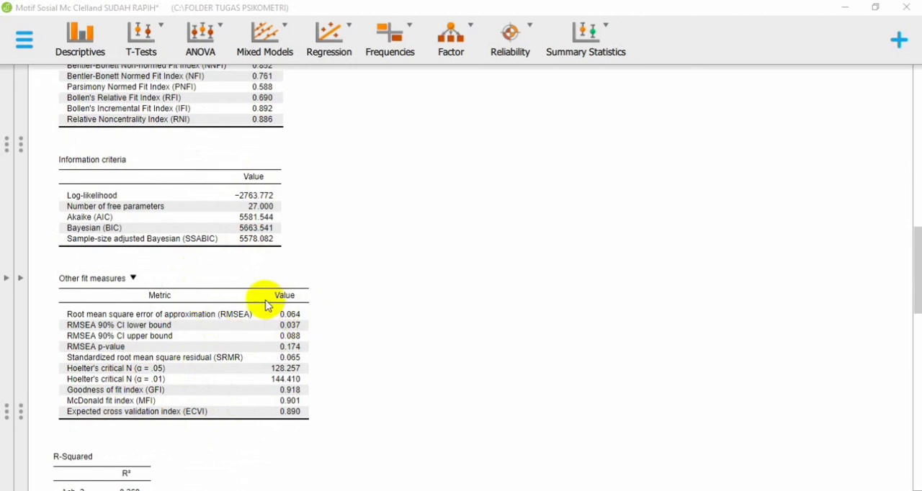
{"action": "scroll", "coordinate": [257, 252], "scroll_direction": "up", "scroll_amount": 3}
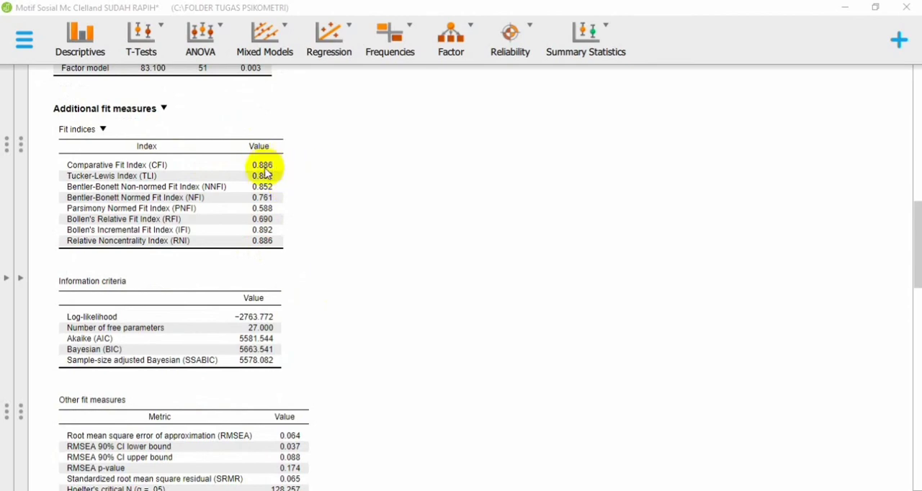
{"action": "scroll", "coordinate": [288, 206], "scroll_direction": "up", "scroll_amount": 2}
{"action": "scroll", "coordinate": [375, 320], "scroll_direction": "down", "scroll_amount": 10}
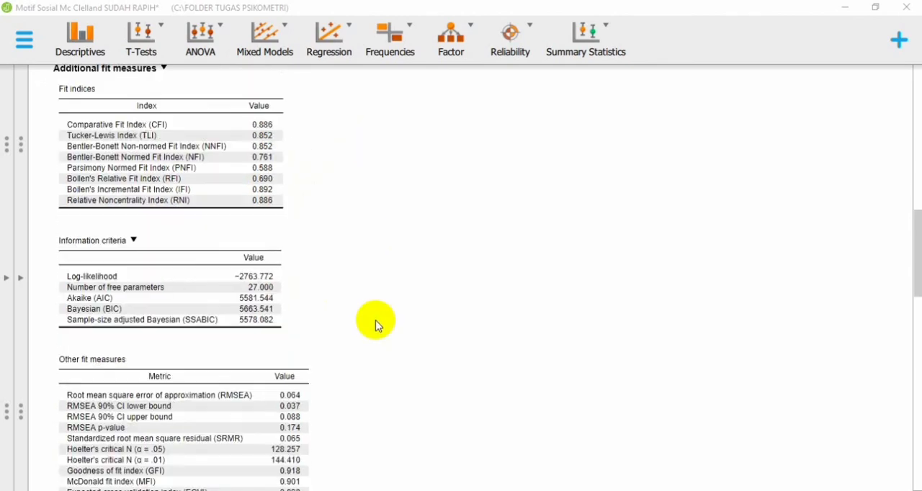
{"action": "scroll", "coordinate": [376, 319], "scroll_direction": "down", "scroll_amount": 8}
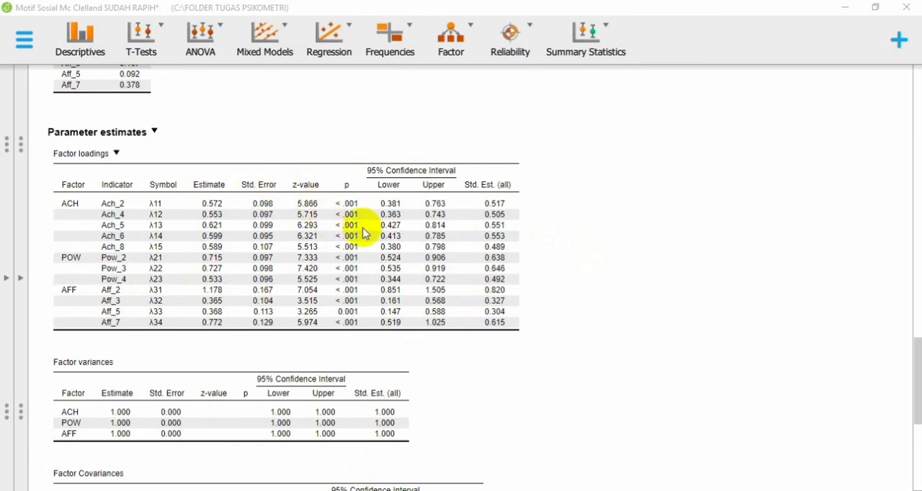
{"action": "scroll", "coordinate": [362, 229], "scroll_direction": "up", "scroll_amount": 1}
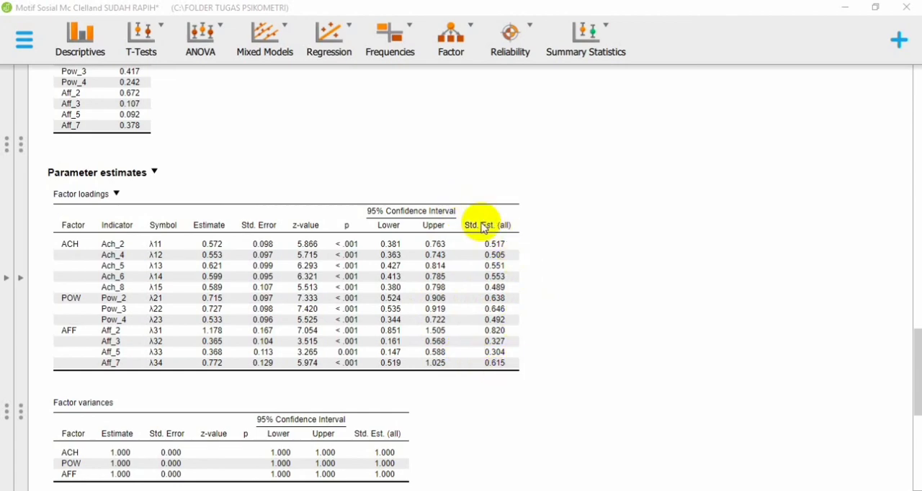
{"action": "scroll", "coordinate": [399, 261], "scroll_direction": "up", "scroll_amount": 5}
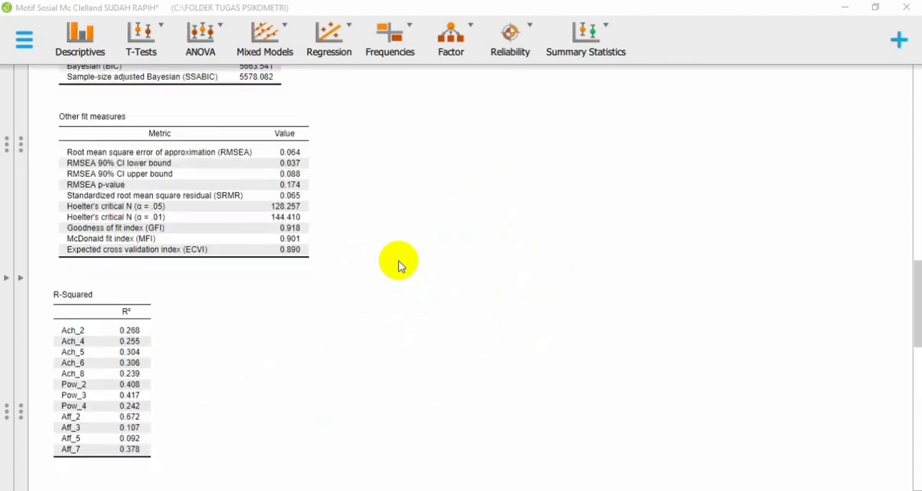
Step: Review the full results from the Cronbach's α item reliability statistics through the CFA model fit, R-Squared and factor loadings tables
{"action": "scroll", "coordinate": [399, 262], "scroll_direction": "up", "scroll_amount": 15}
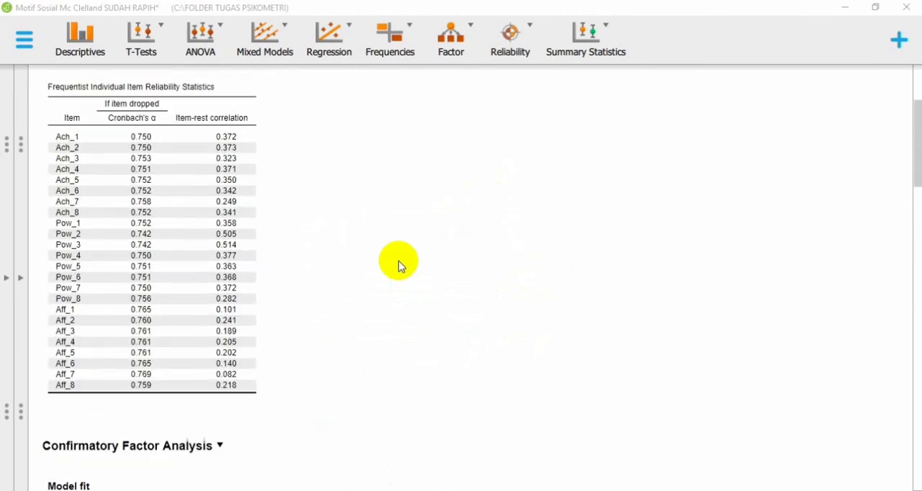
{"action": "scroll", "coordinate": [398, 259], "scroll_direction": "up", "scroll_amount": 3}
{"action": "scroll", "coordinate": [393, 281], "scroll_direction": "down", "scroll_amount": 2}
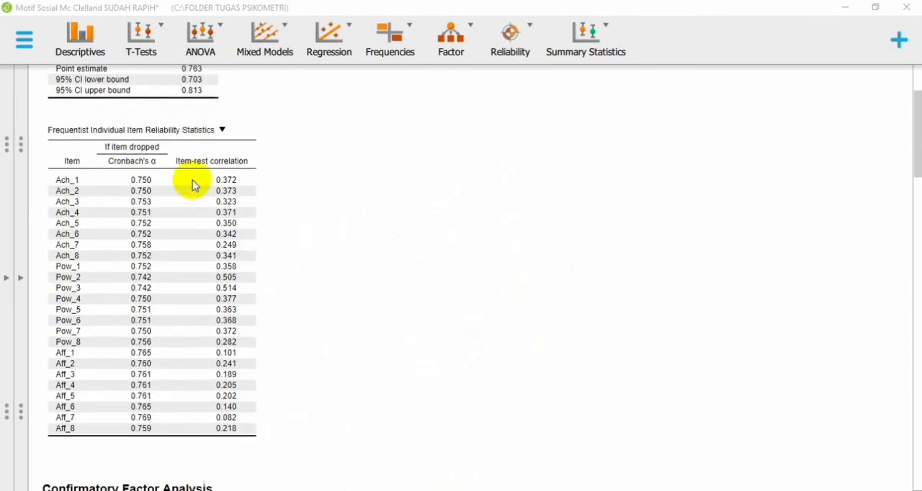
{"action": "scroll", "coordinate": [278, 257], "scroll_direction": "down", "scroll_amount": 4}
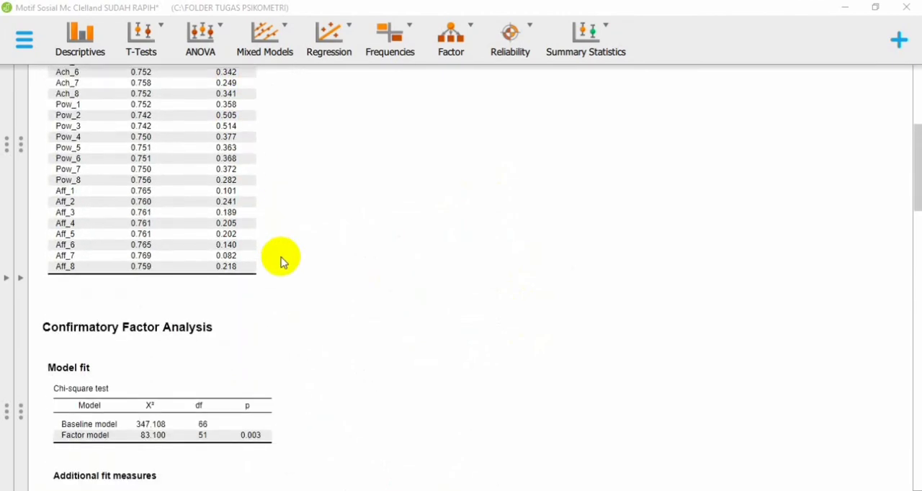
{"action": "scroll", "coordinate": [280, 261], "scroll_direction": "down", "scroll_amount": 2}
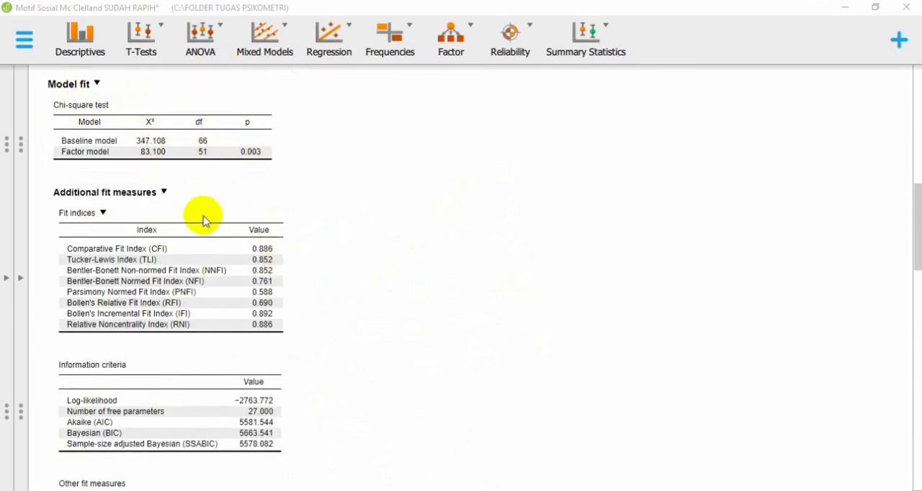
{"action": "scroll", "coordinate": [249, 360], "scroll_direction": "down", "scroll_amount": 6}
{"action": "scroll", "coordinate": [262, 366], "scroll_direction": "down", "scroll_amount": 4}
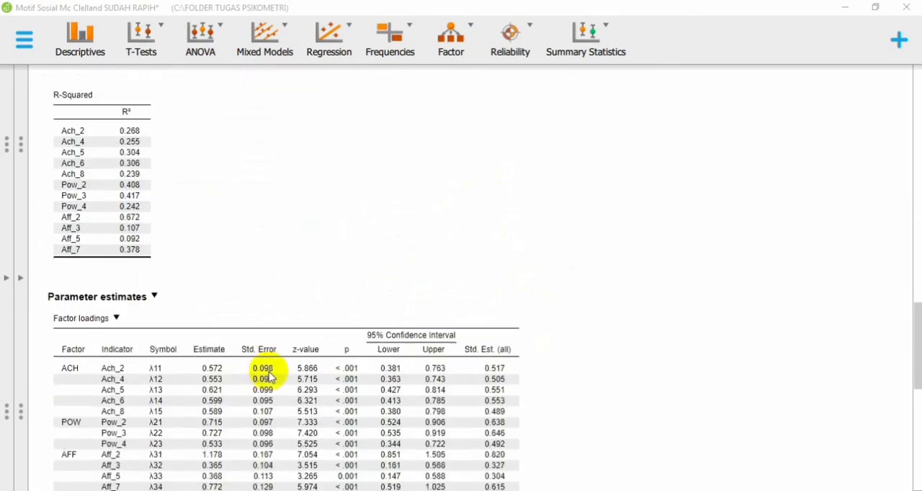